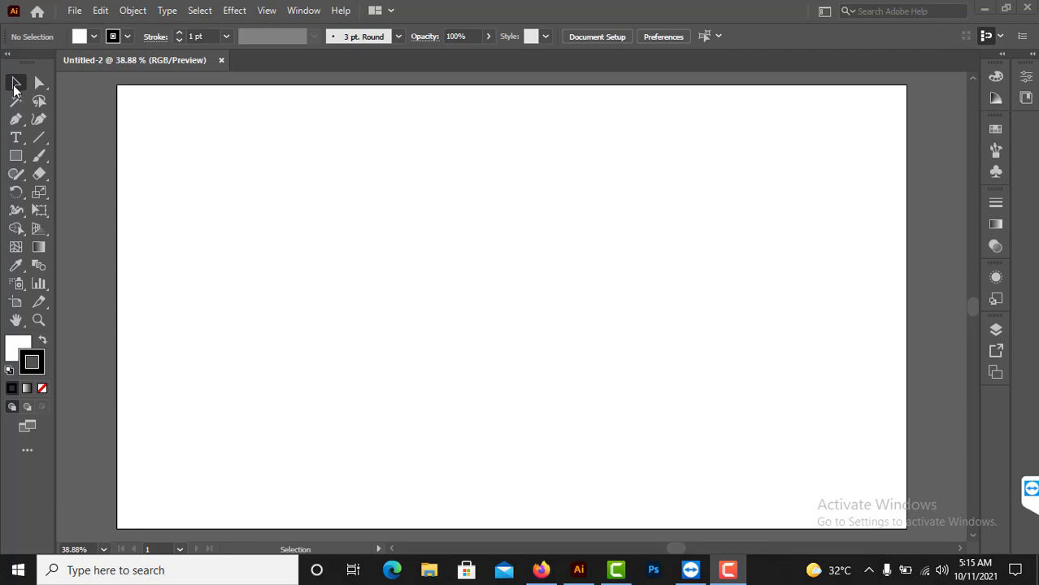
- Switch from the blank Untitled-2 artboard in Illustrator to Firefox showing Google
click(540, 570)
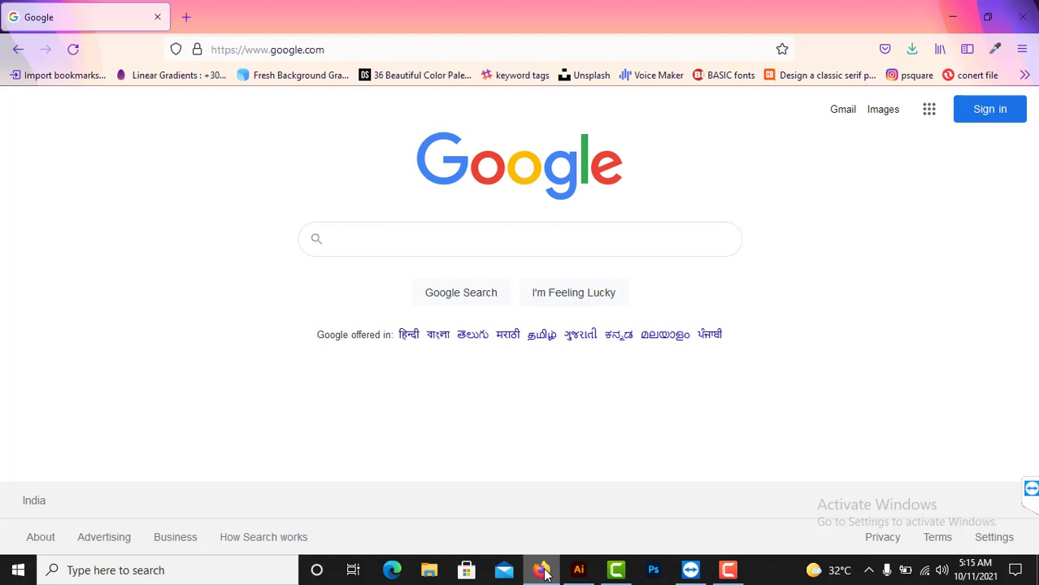
- Search Google for 'watercolor strokes' and show the image results
text(watercolor)
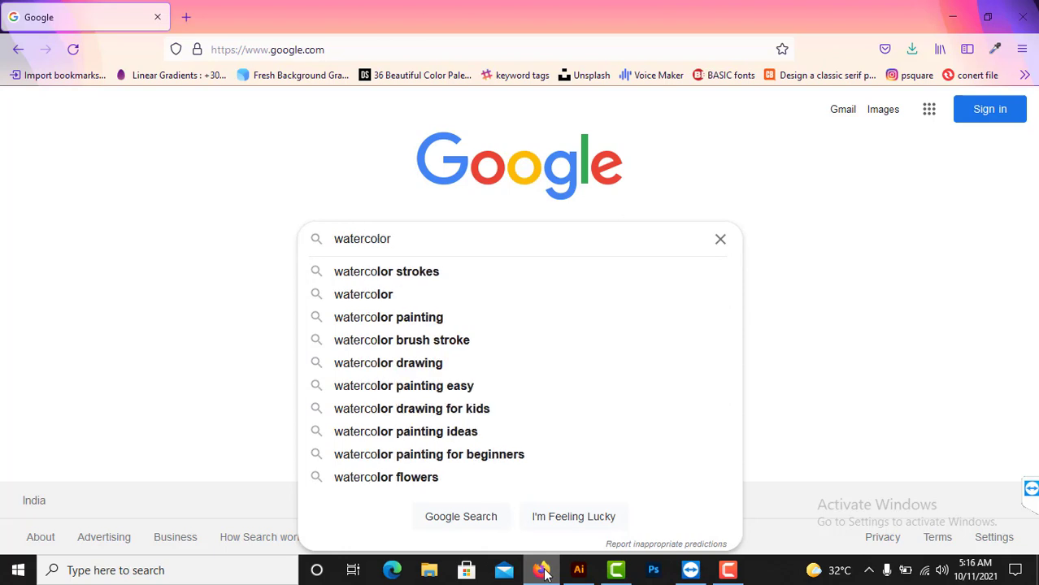
key(Down)
key(Return)
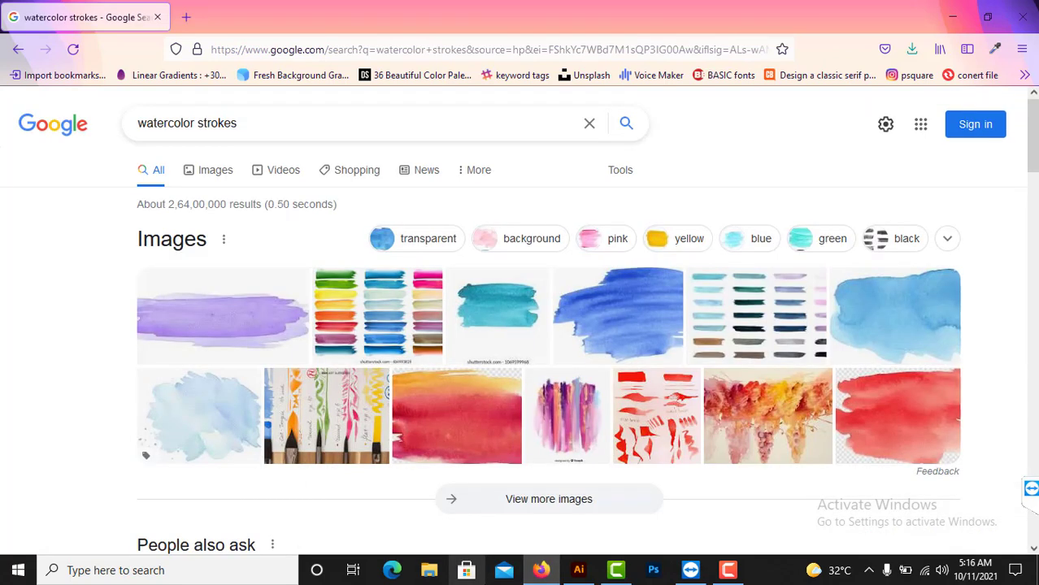
click(213, 172)
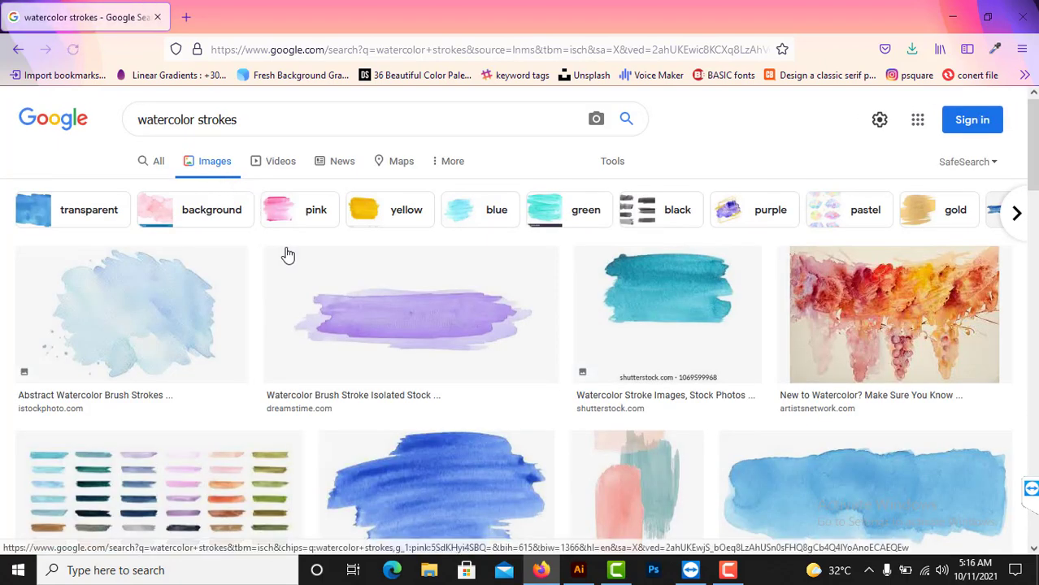
- Browse the image results and open the onlygfx blue brush-stroke banner
scroll(288, 255, down, 3)
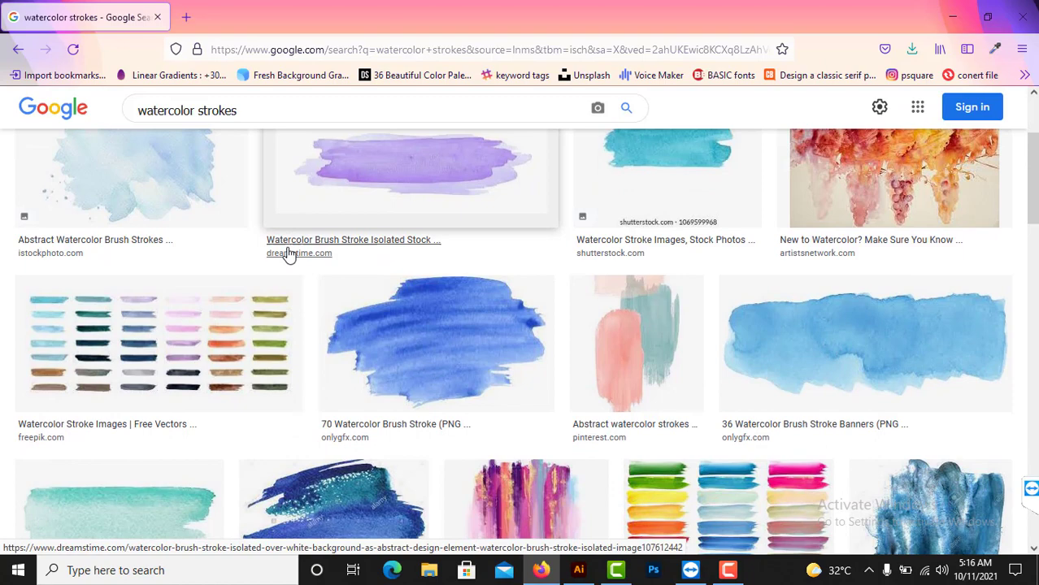
scroll(287, 255, down, 10)
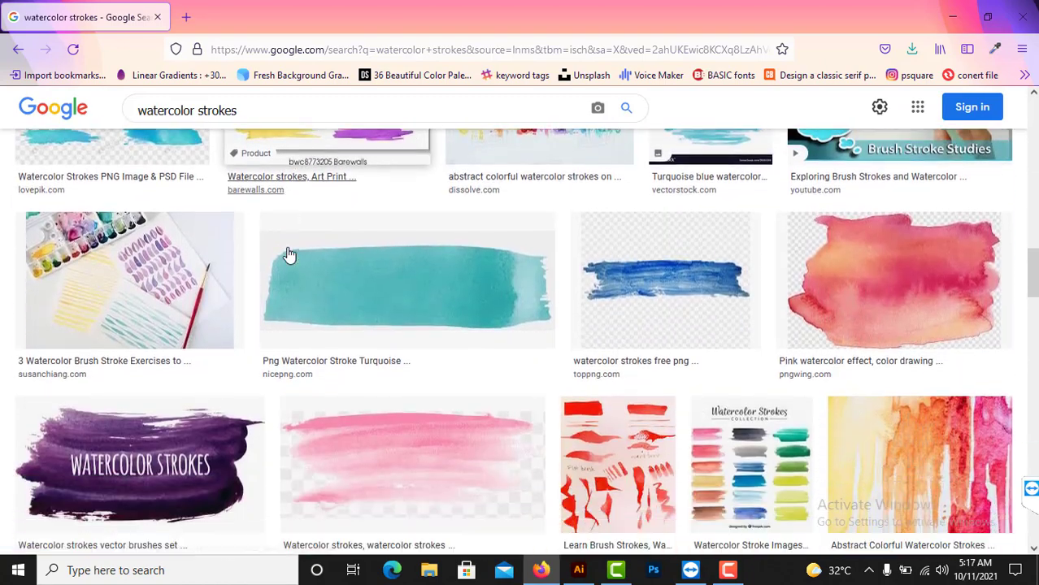
scroll(287, 255, down, 2)
scroll(288, 255, up, 8)
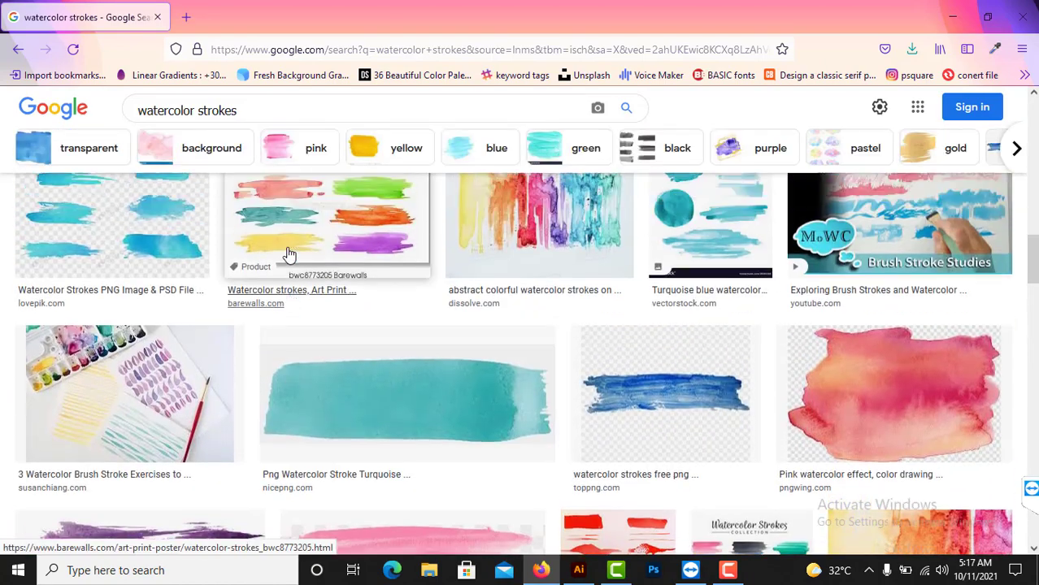
scroll(288, 256, up, 10)
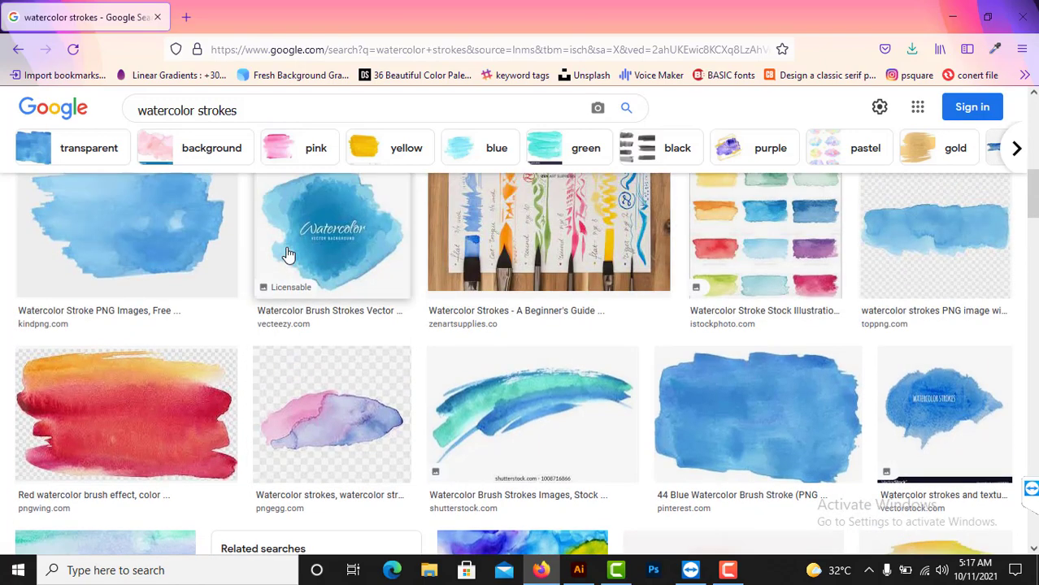
scroll(287, 256, up, 6)
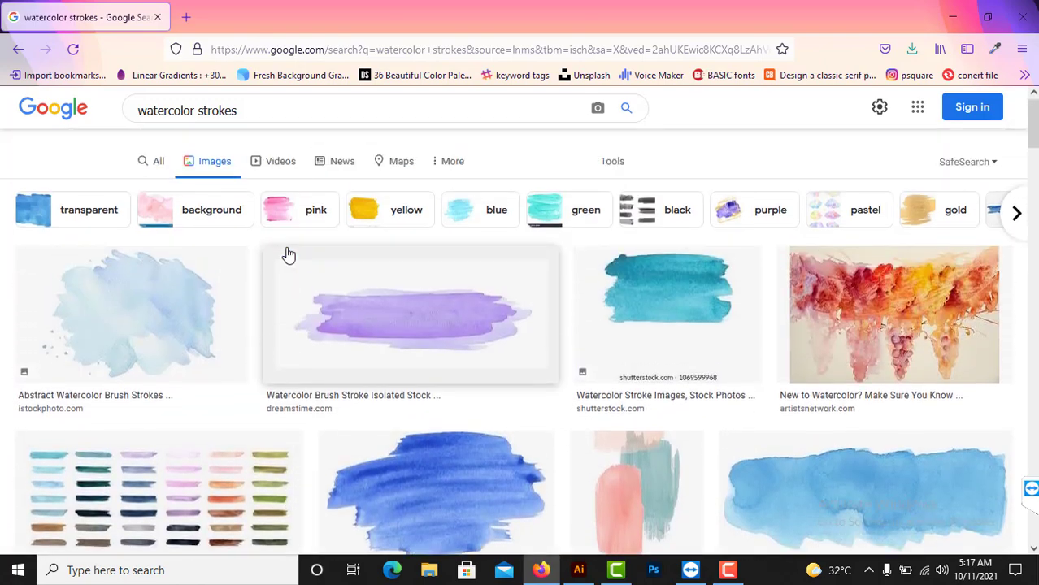
scroll(288, 267, down, 2)
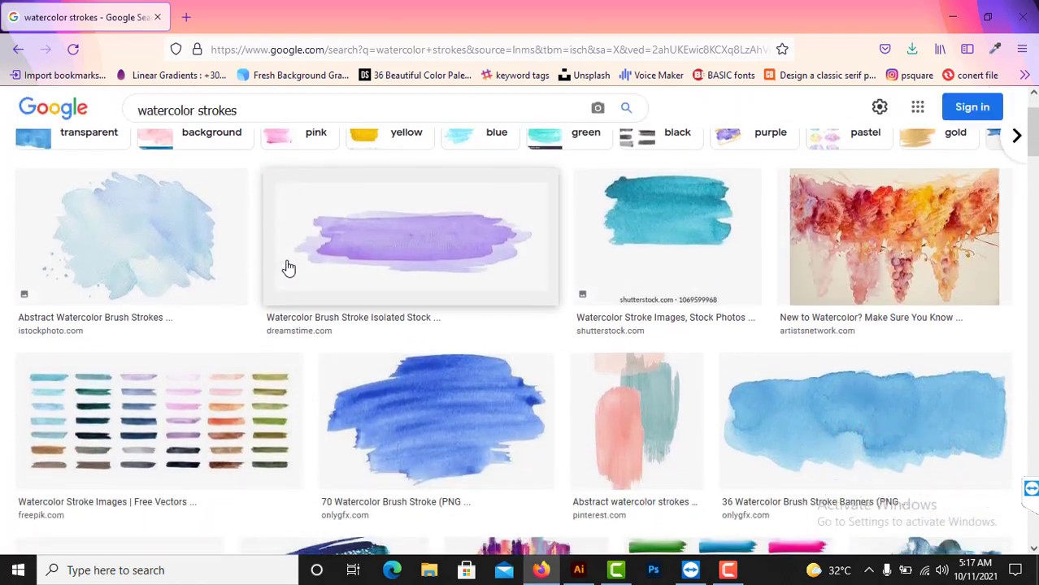
click(813, 421)
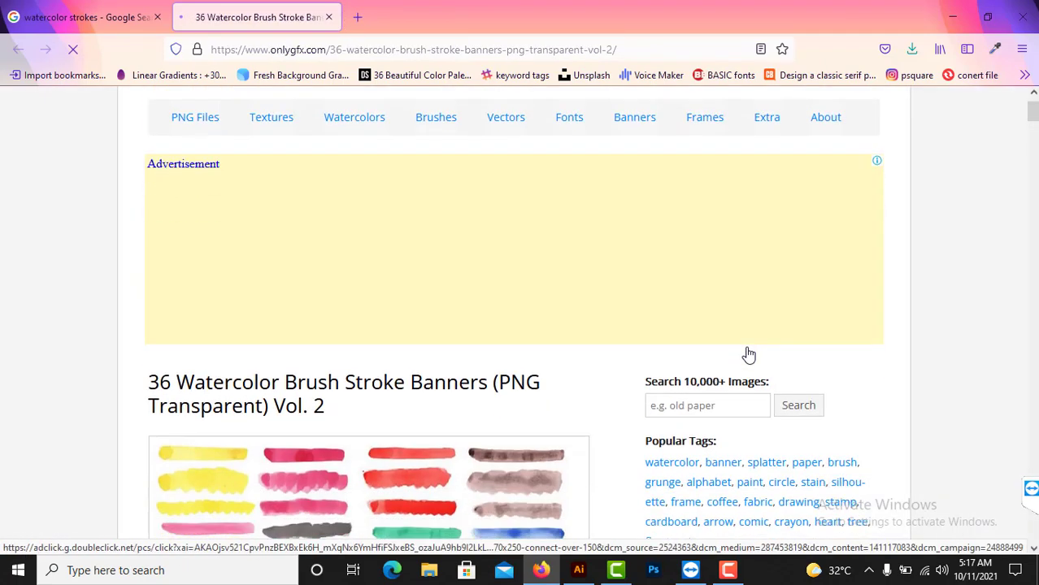
- Scroll the onlygfx page down to watercolor-stroke-blue-2-21 and highlight its details text
scroll(749, 356, down, 2)
scroll(748, 355, down, 6)
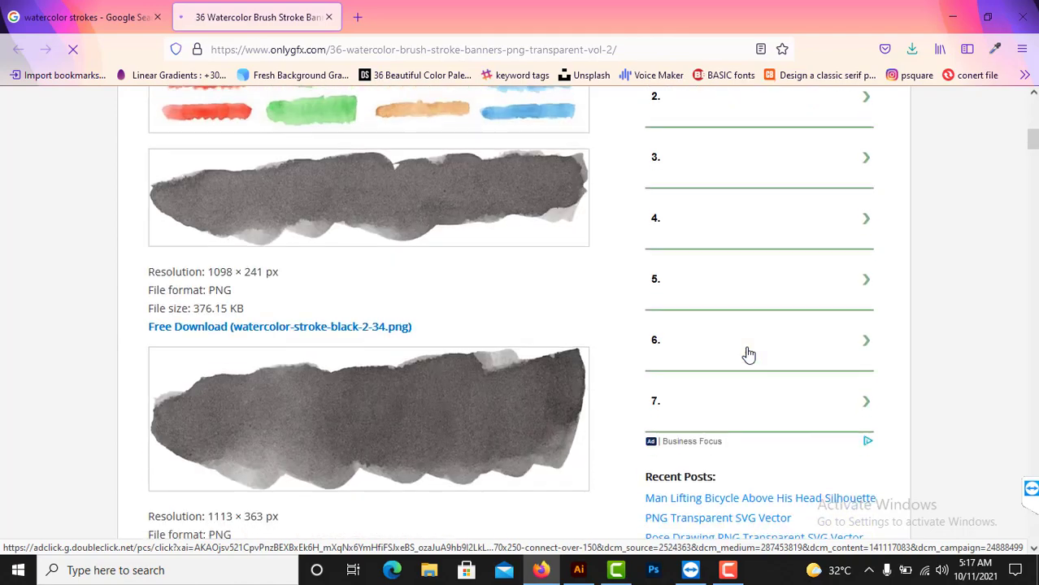
scroll(749, 355, down, 5)
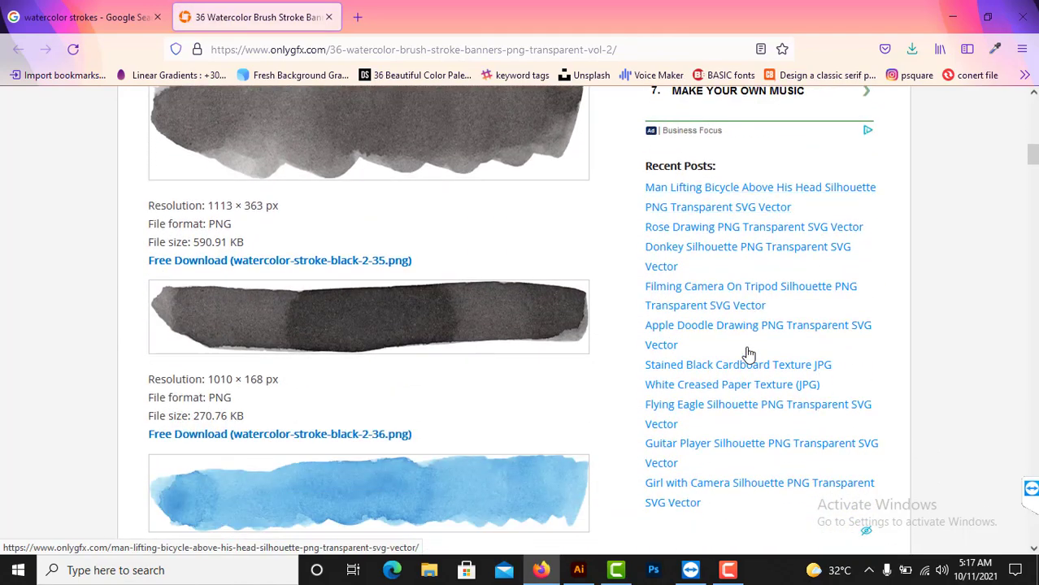
scroll(558, 328, down, 3)
scroll(557, 328, down, 3)
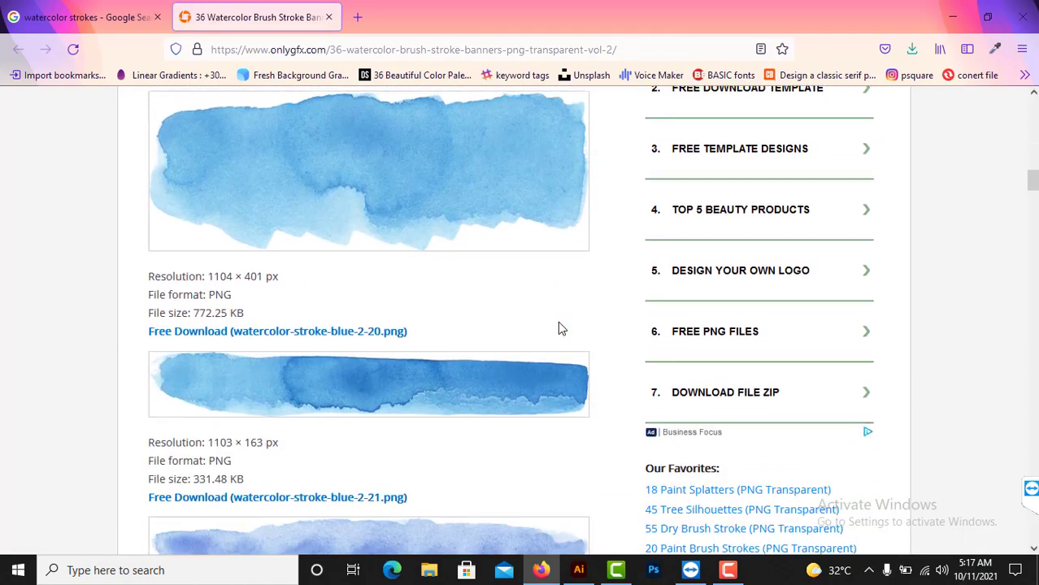
scroll(559, 328, down, 1)
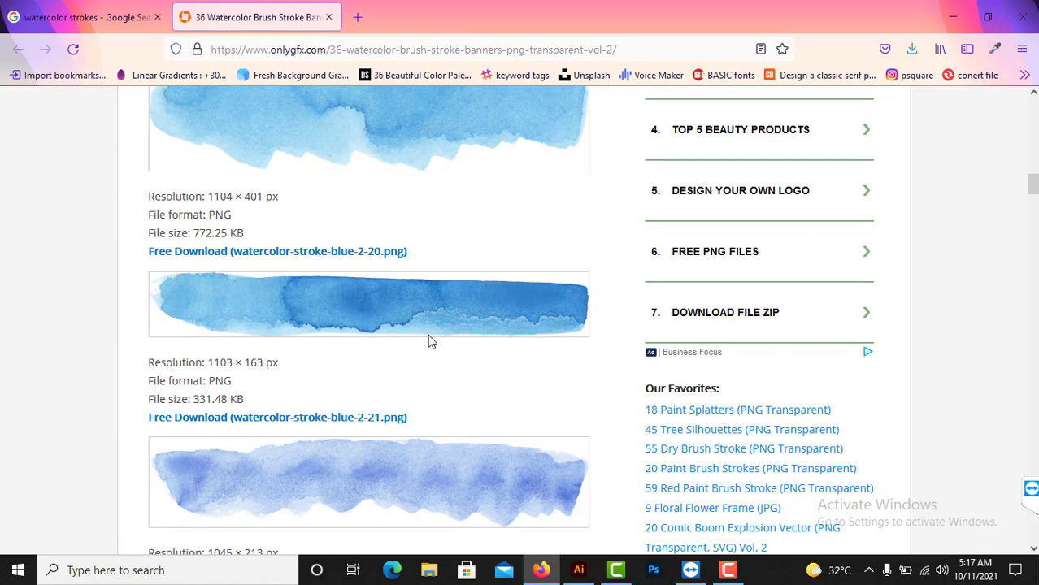
drag(280, 365, 194, 398)
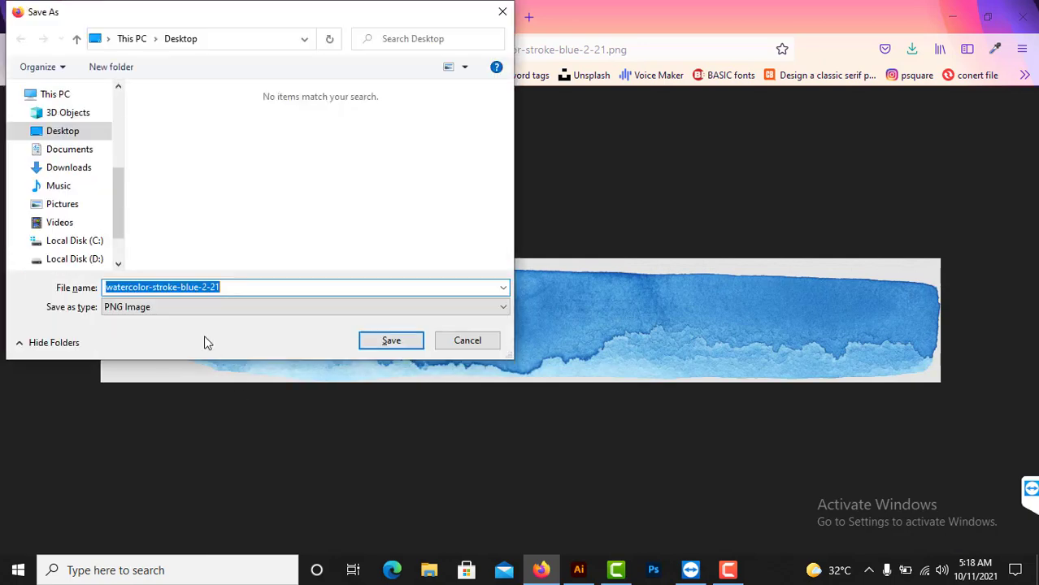
- Save watercolor-stroke-blue-2-21 as a PNG image on the Desktop
click(33, 132)
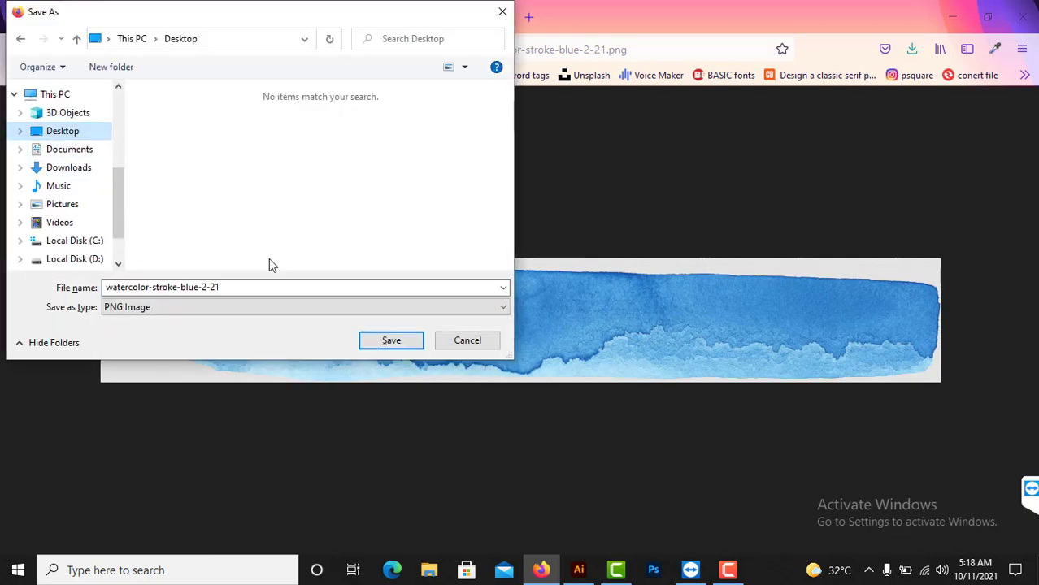
click(376, 346)
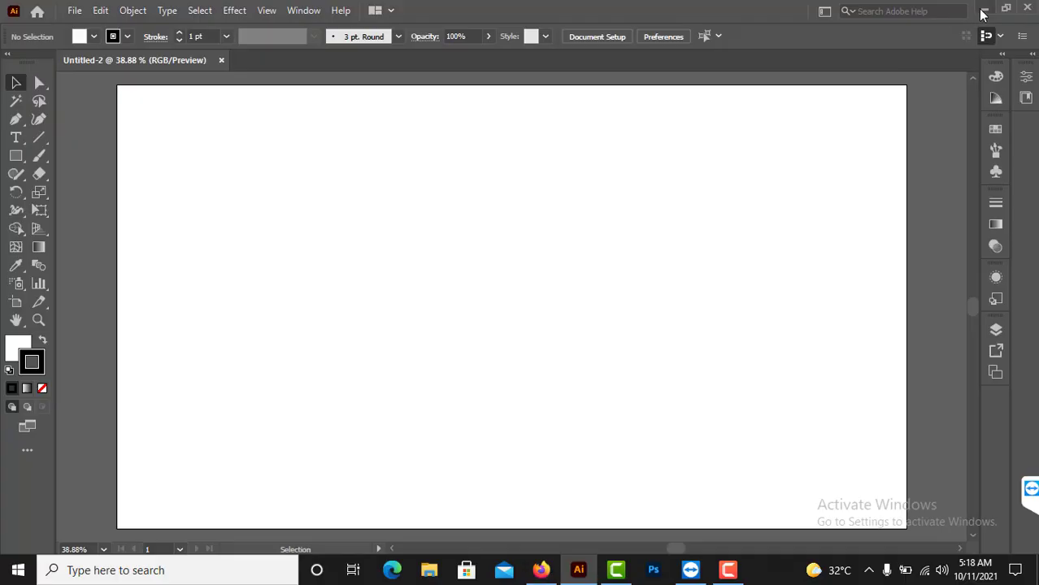
click(984, 9)
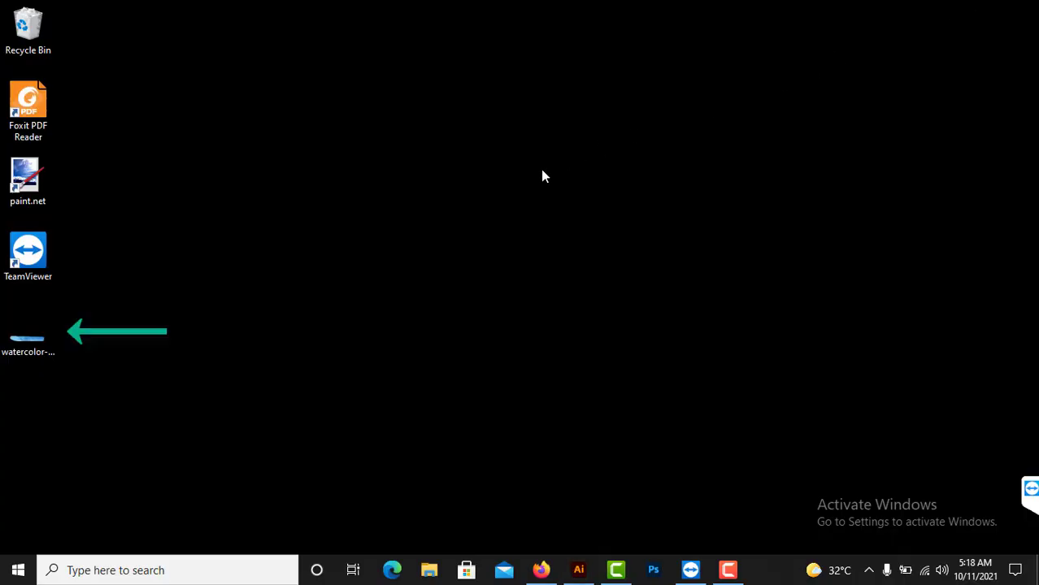
click(35, 344)
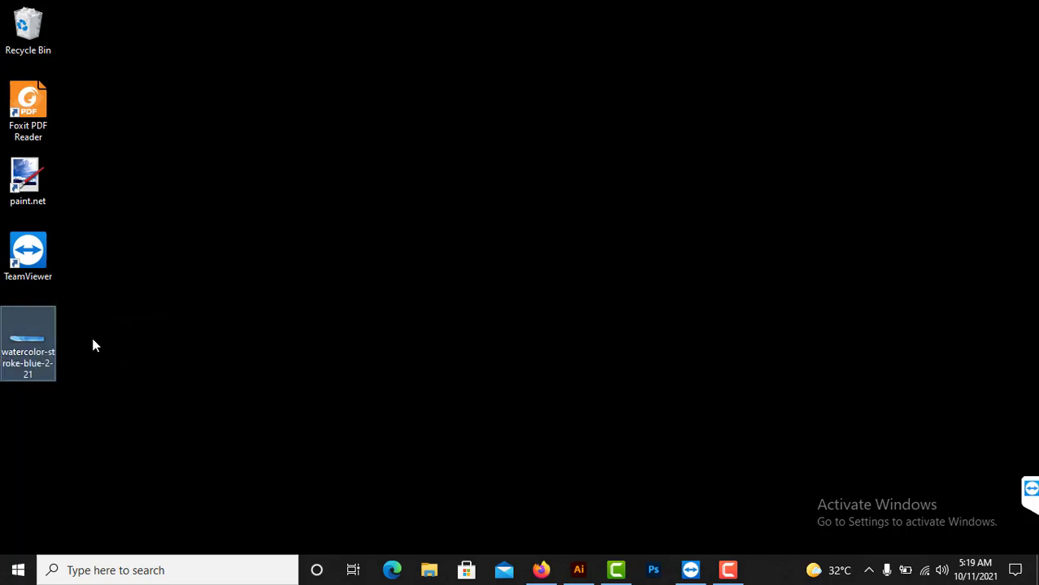
click(92, 343)
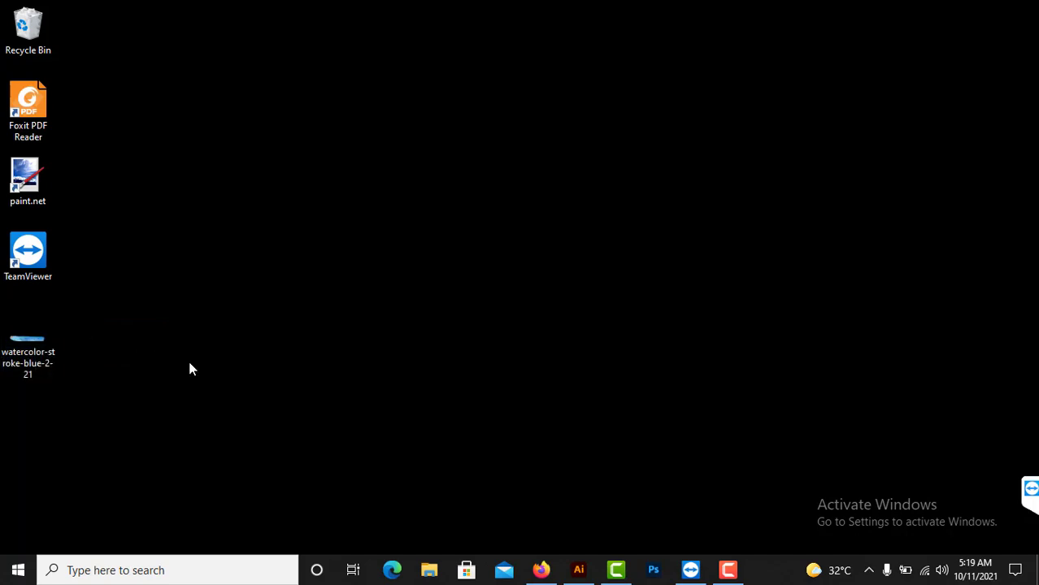
click(578, 570)
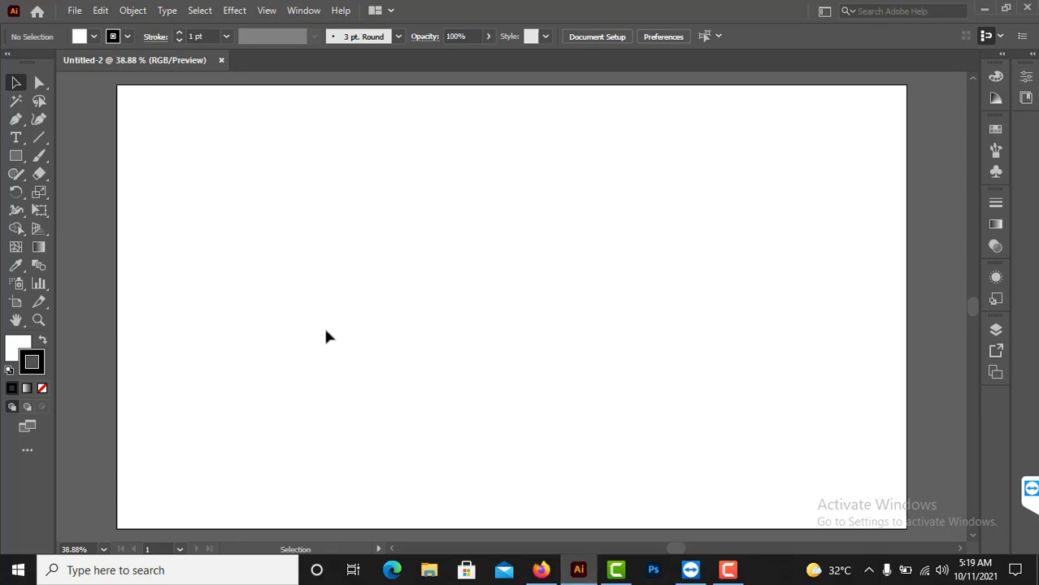
- Load watercolor-stroke-blue-2-21 from the Desktop via File > Place as a linked file
click(74, 11)
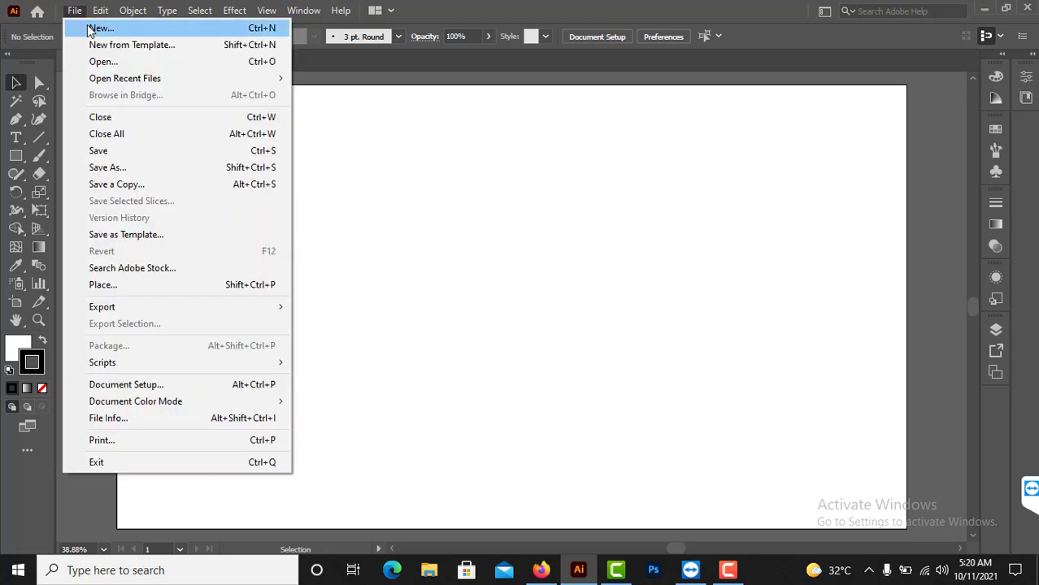
click(104, 286)
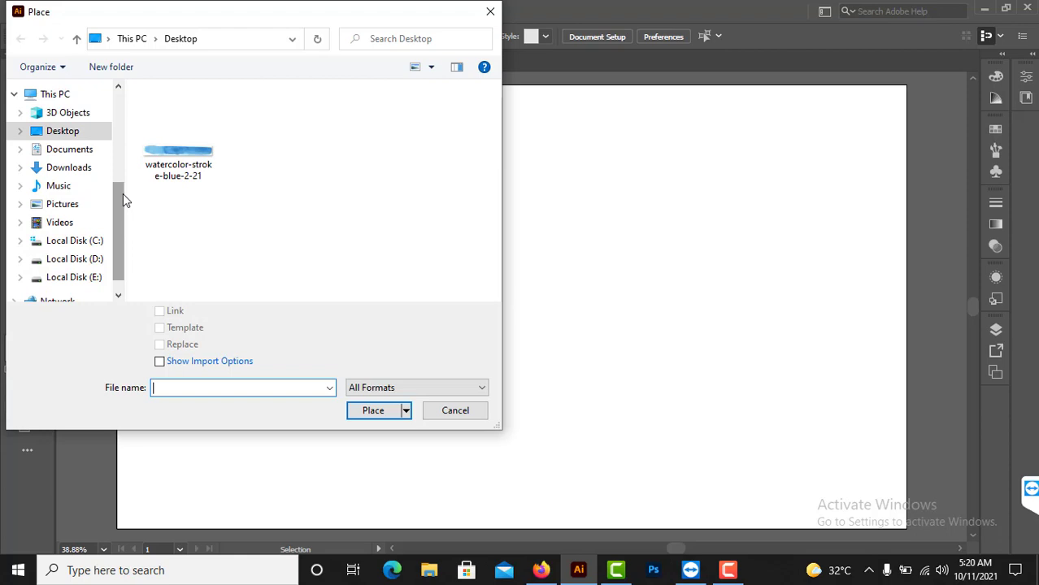
click(181, 179)
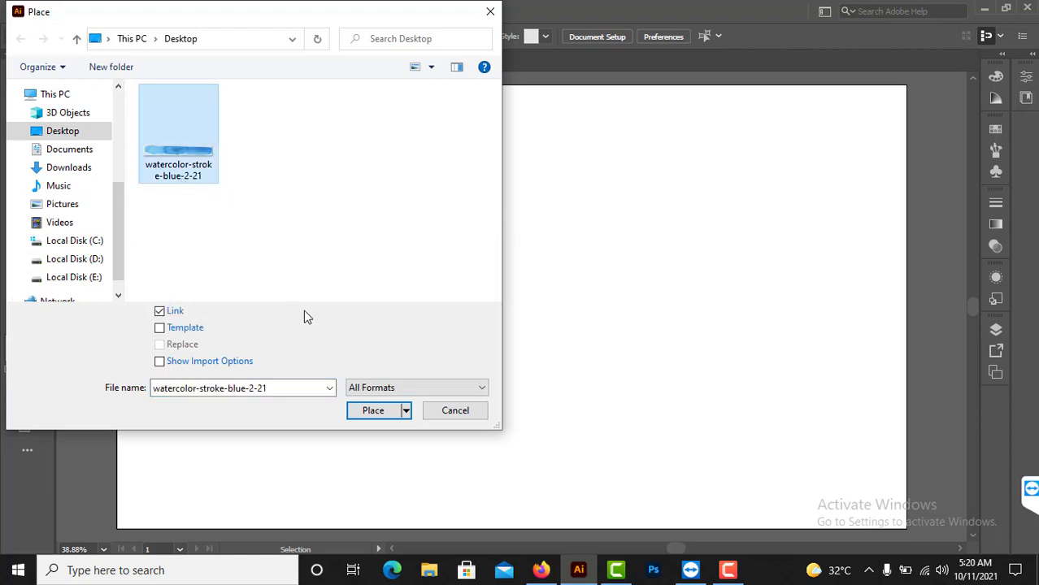
click(373, 410)
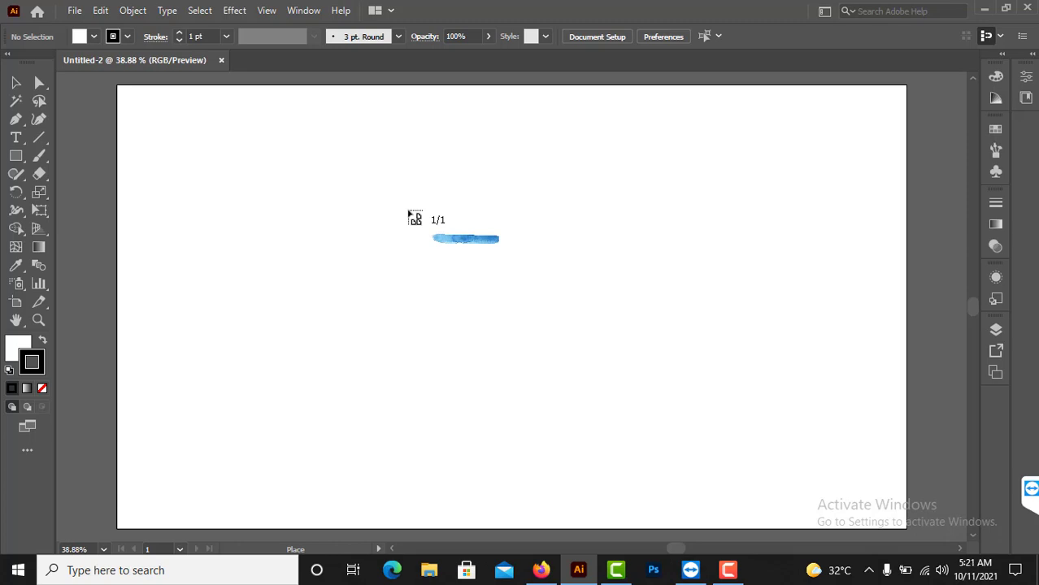
- Drop the stroke on the artboard, embed it, nudge it left and widen it into a banner
click(409, 213)
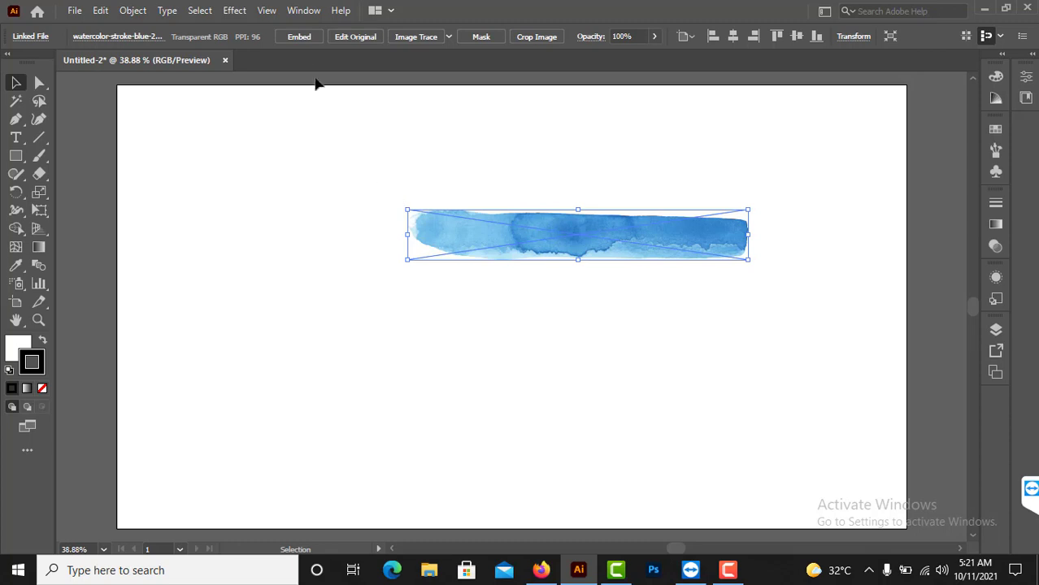
click(298, 37)
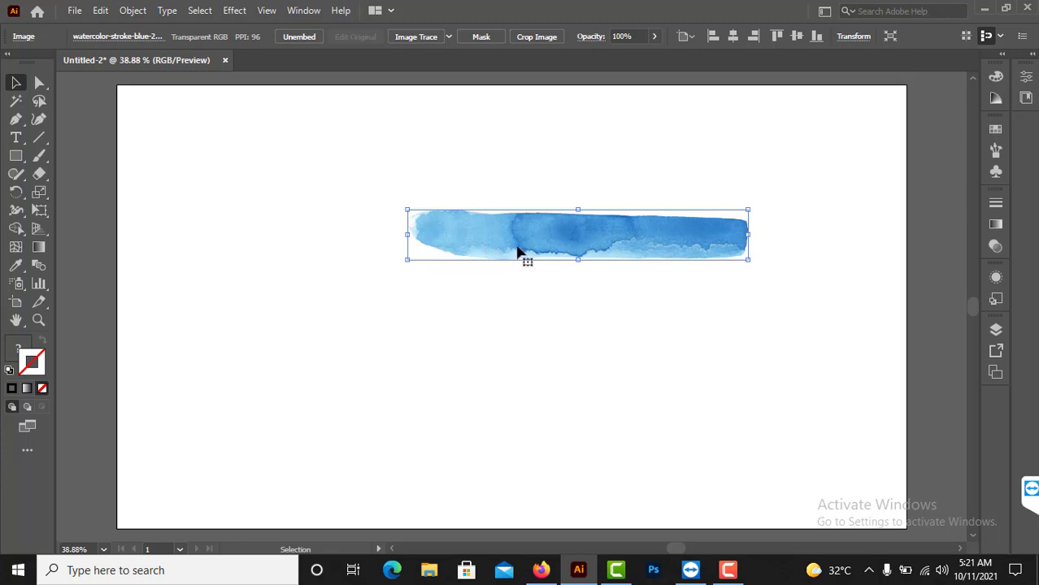
drag(511, 248, 472, 251)
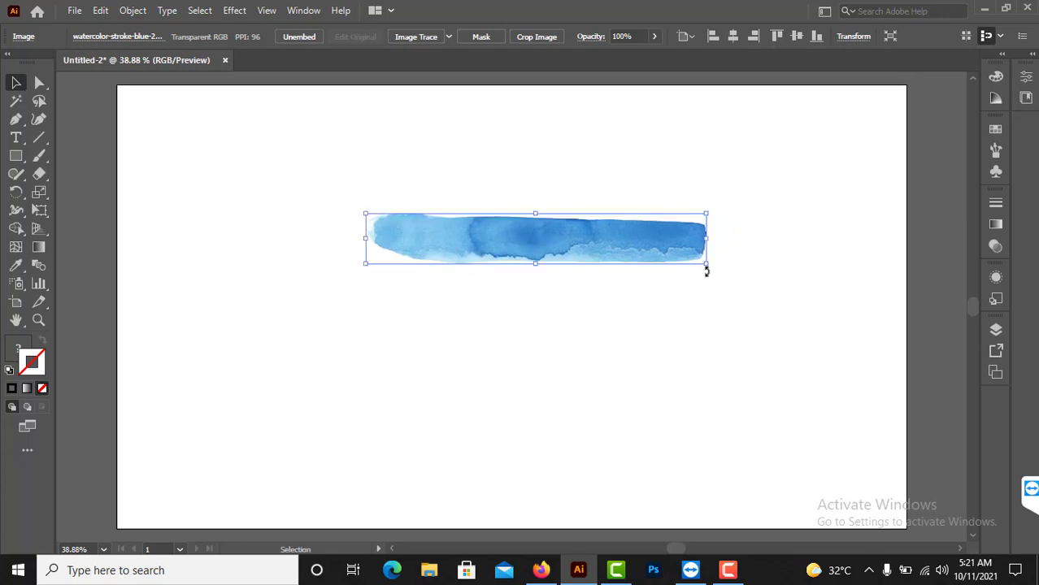
drag(704, 266, 802, 283)
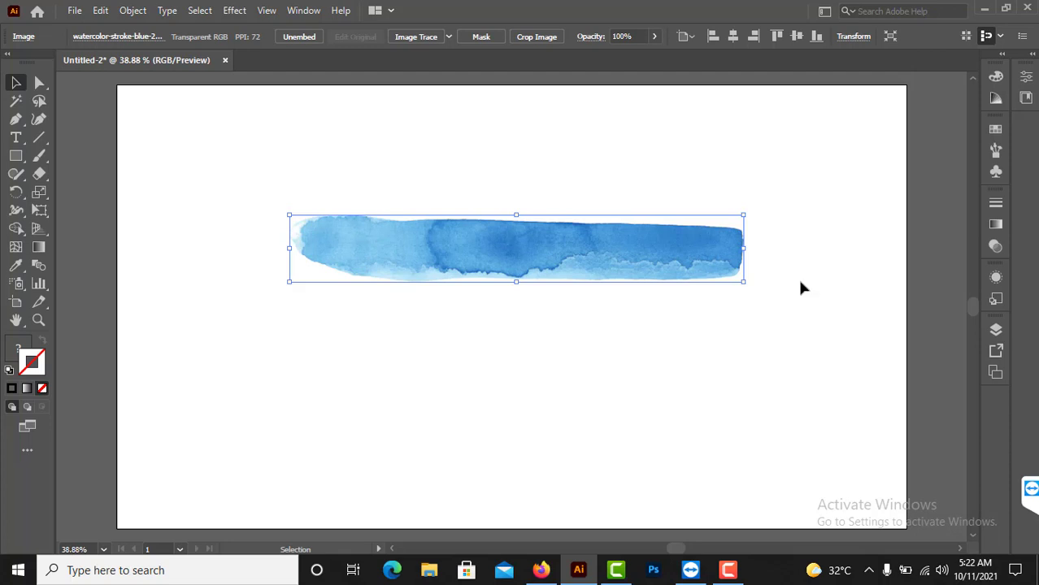
- Rasterize the stroke image as Grayscale at High (300 ppi) with a white background
click(801, 283)
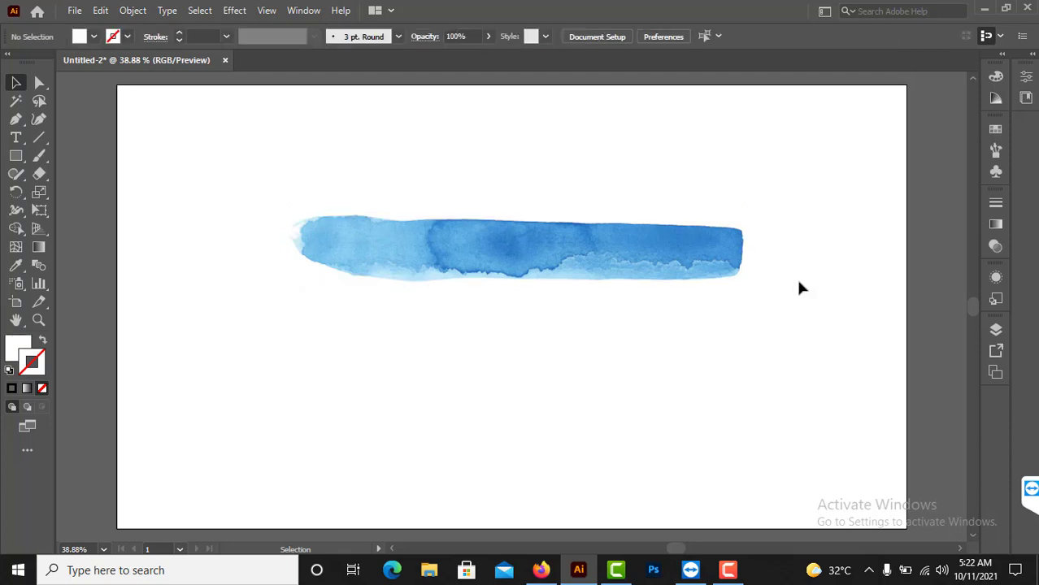
click(625, 261)
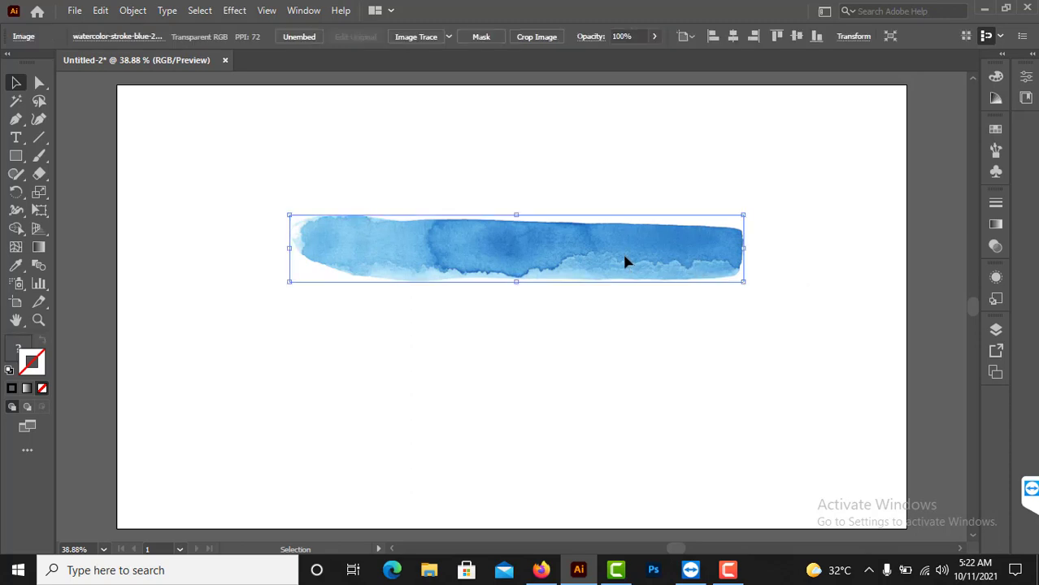
click(130, 12)
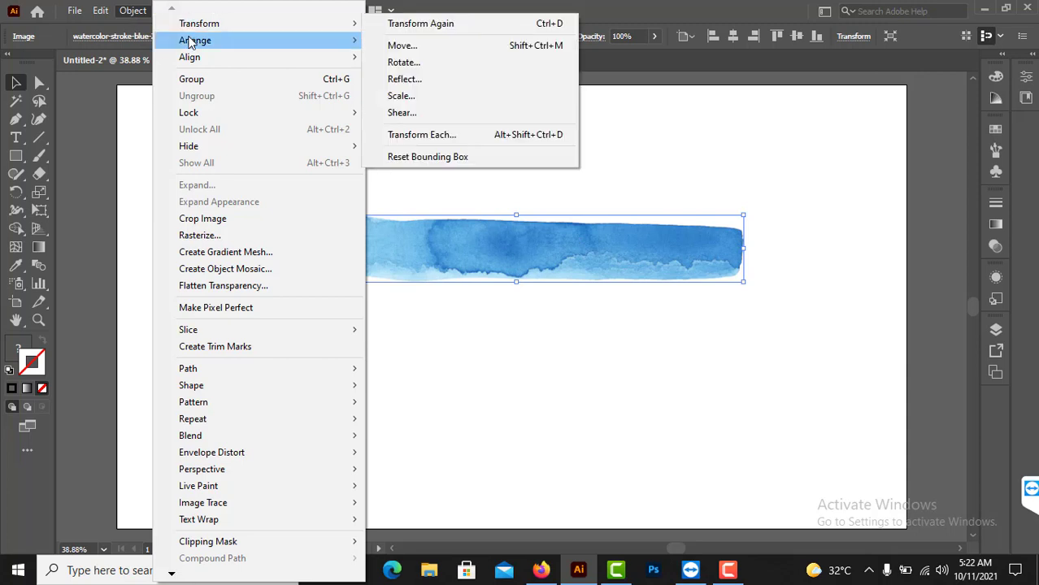
click(200, 235)
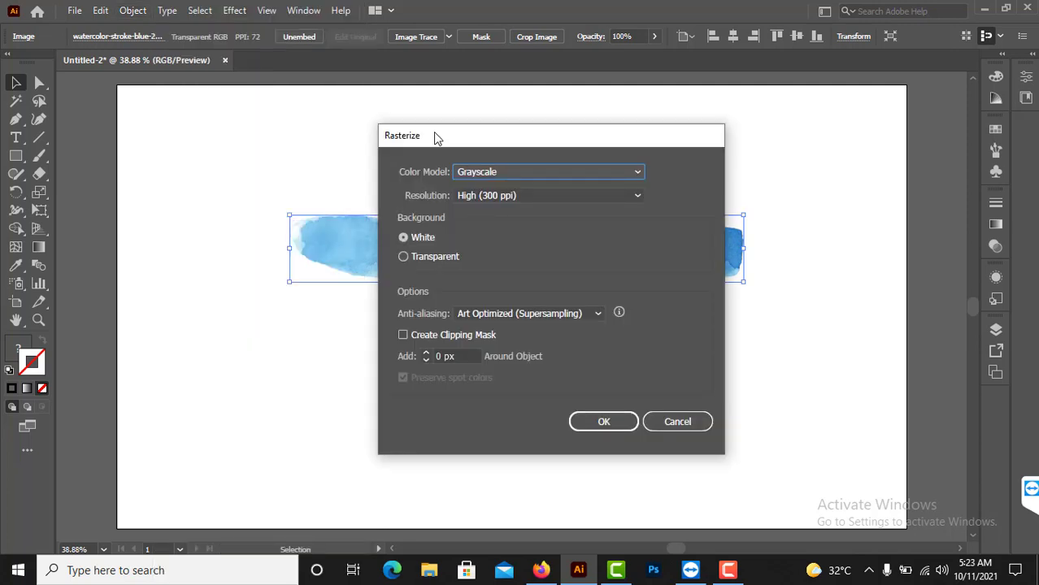
click(465, 174)
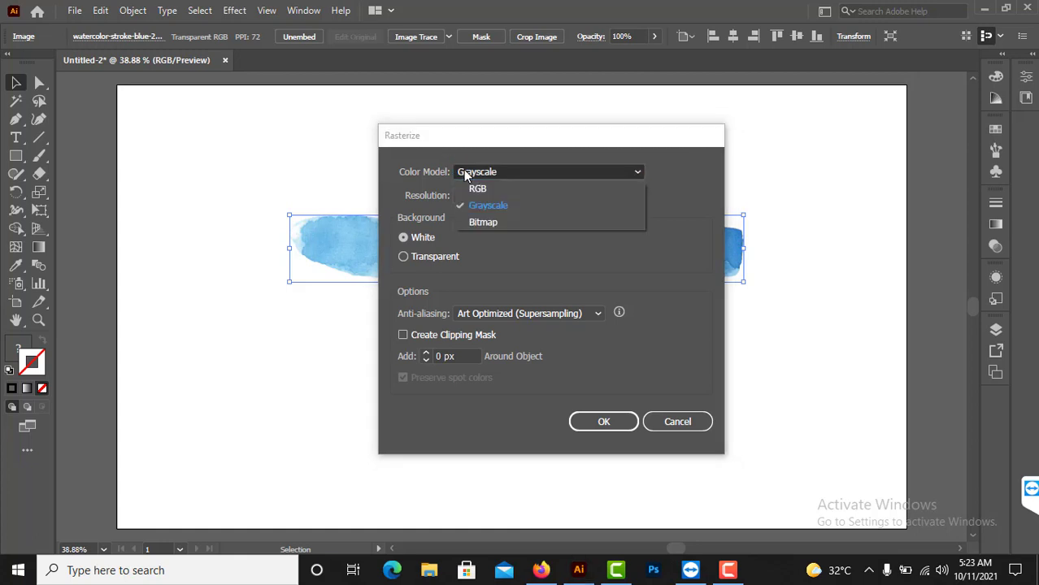
click(480, 213)
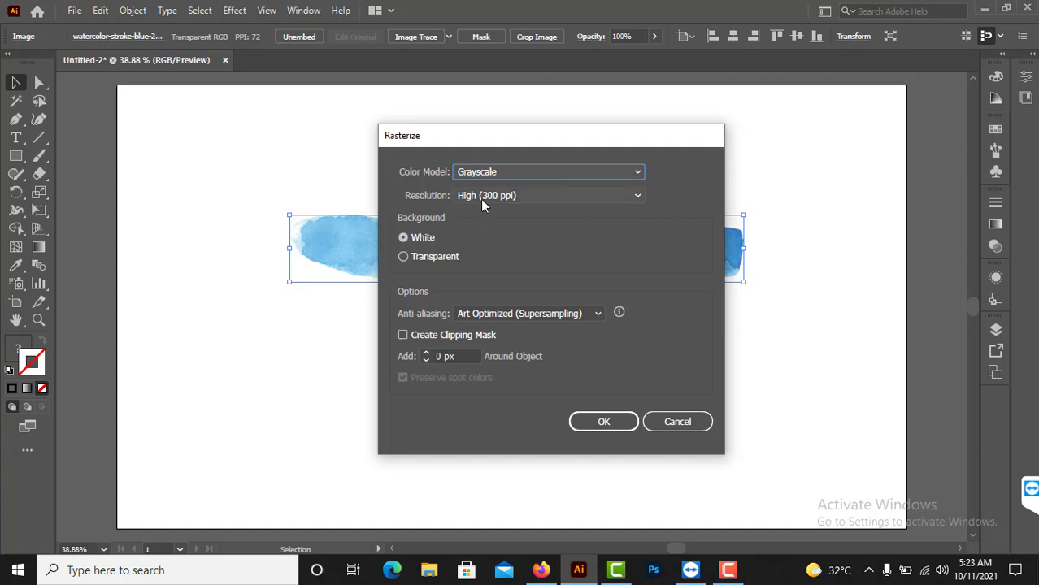
click(481, 199)
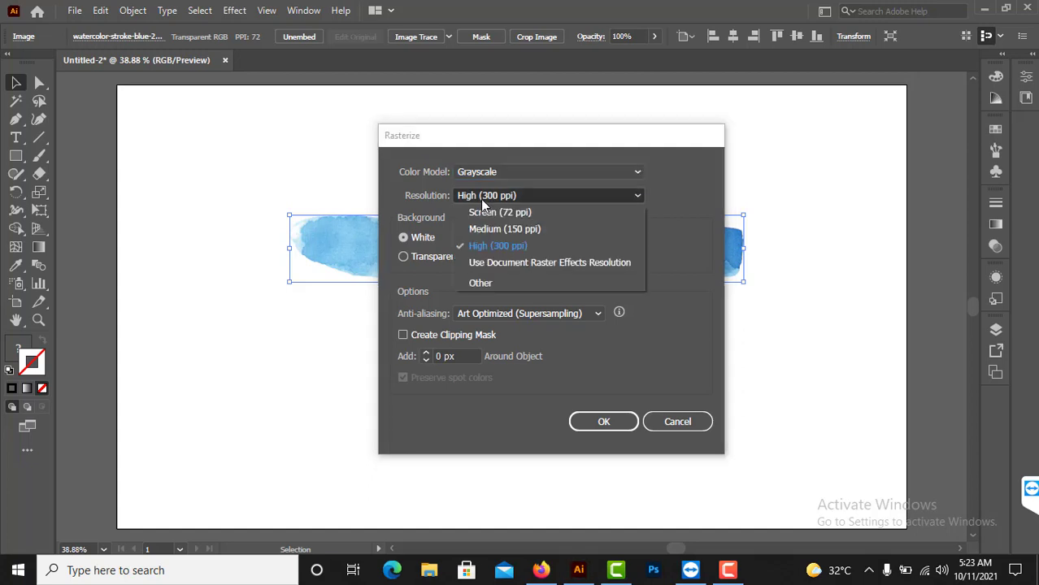
click(498, 247)
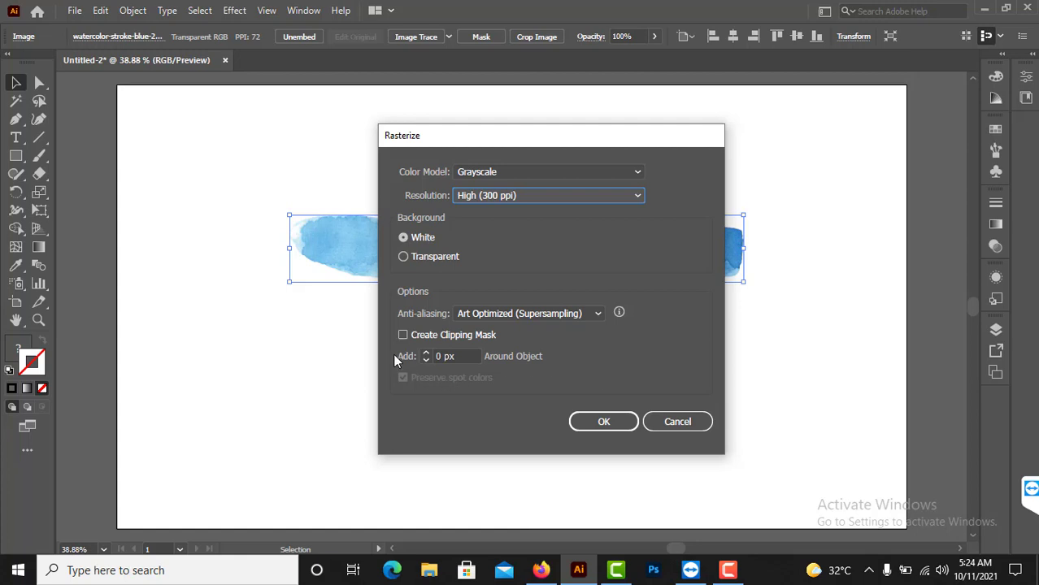
click(610, 425)
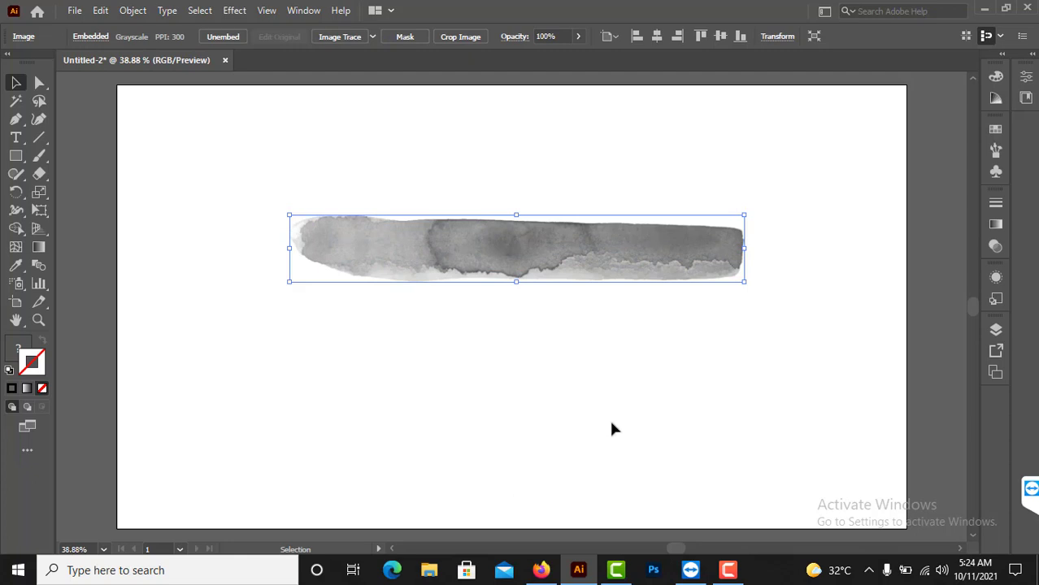
- Turn on View > Show Transparency Grid to see the checkerboard behind the stroke
key(ctrl+shift+d)
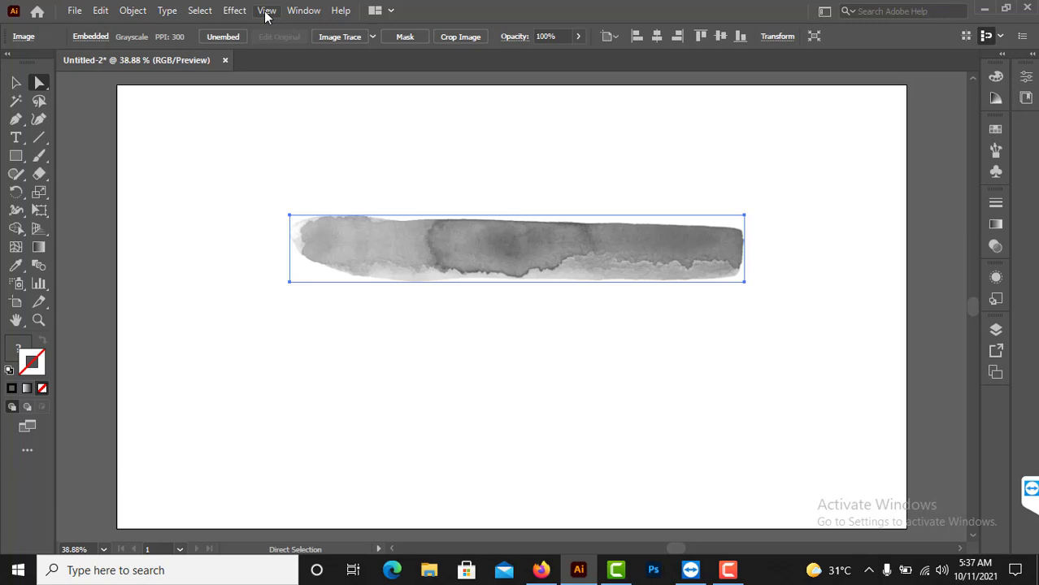
click(267, 11)
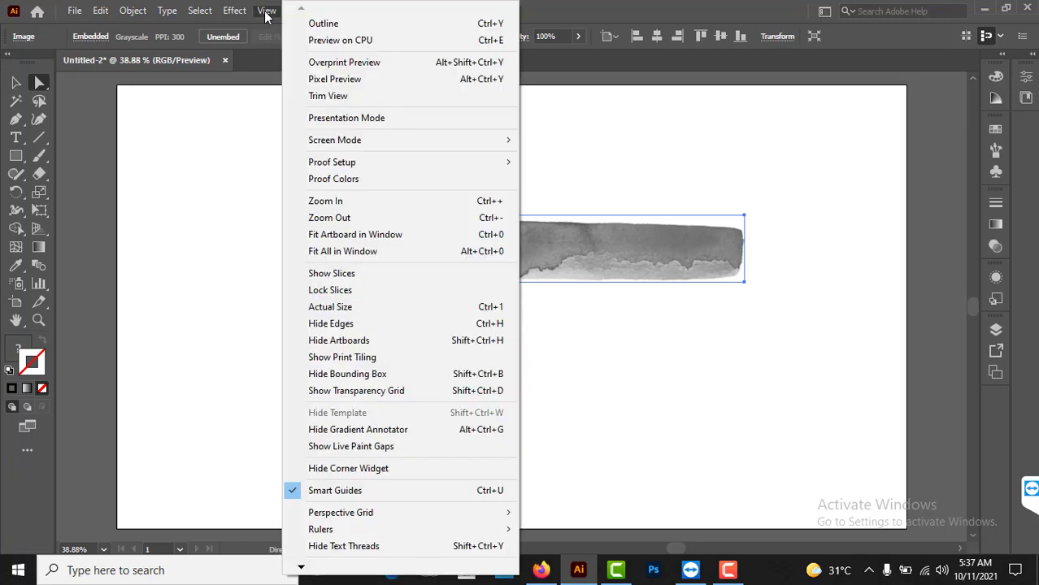
click(356, 392)
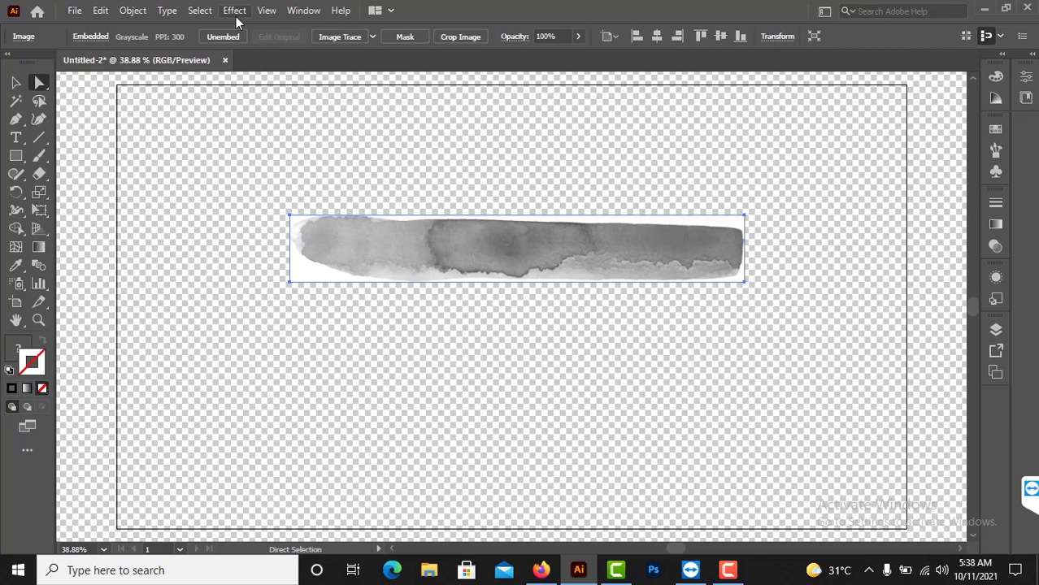
- Open the Image Trace panel and set Mode to Grayscale with Grays at 60
click(303, 13)
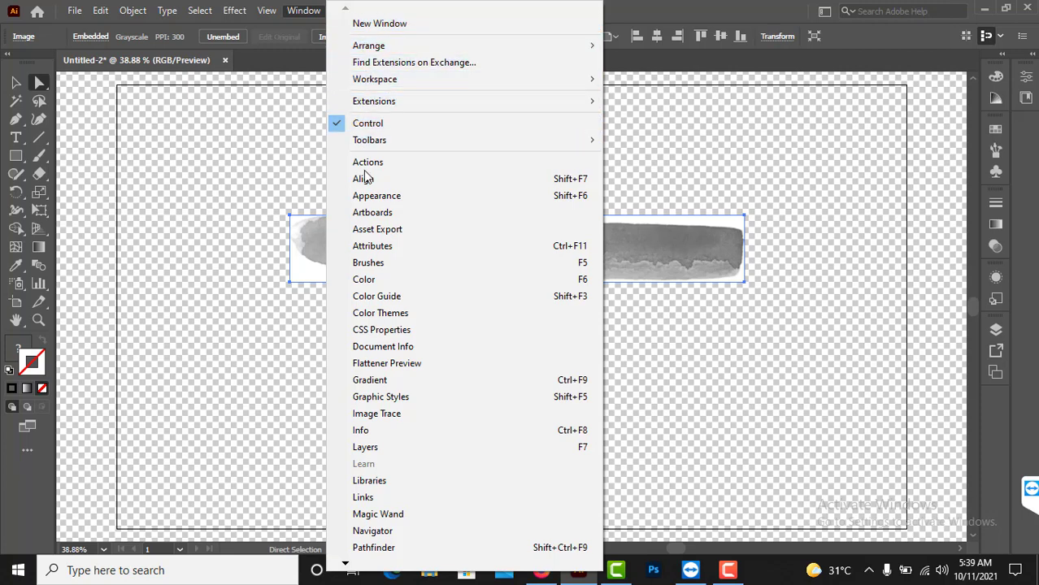
click(393, 416)
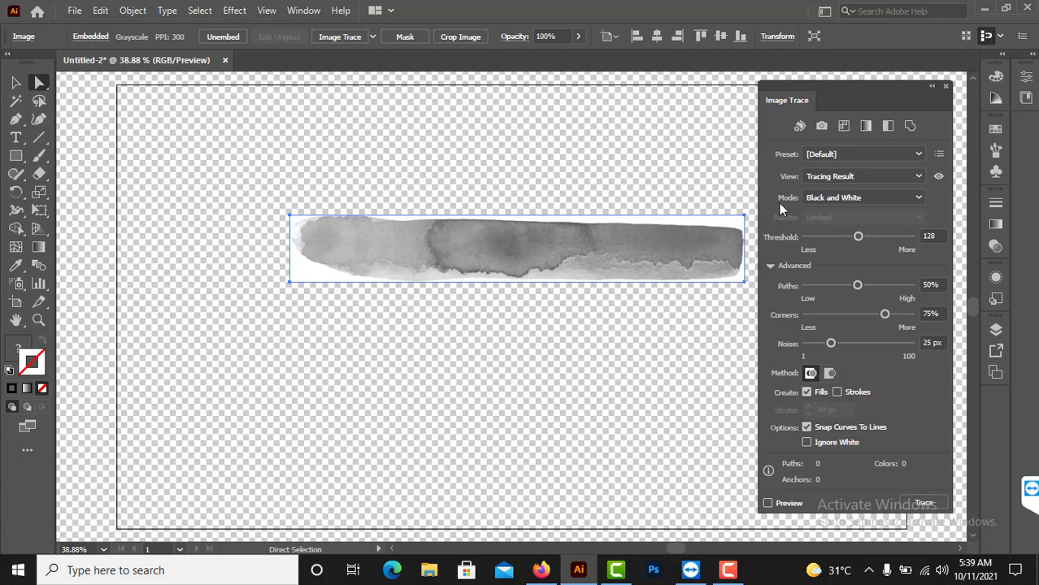
click(822, 198)
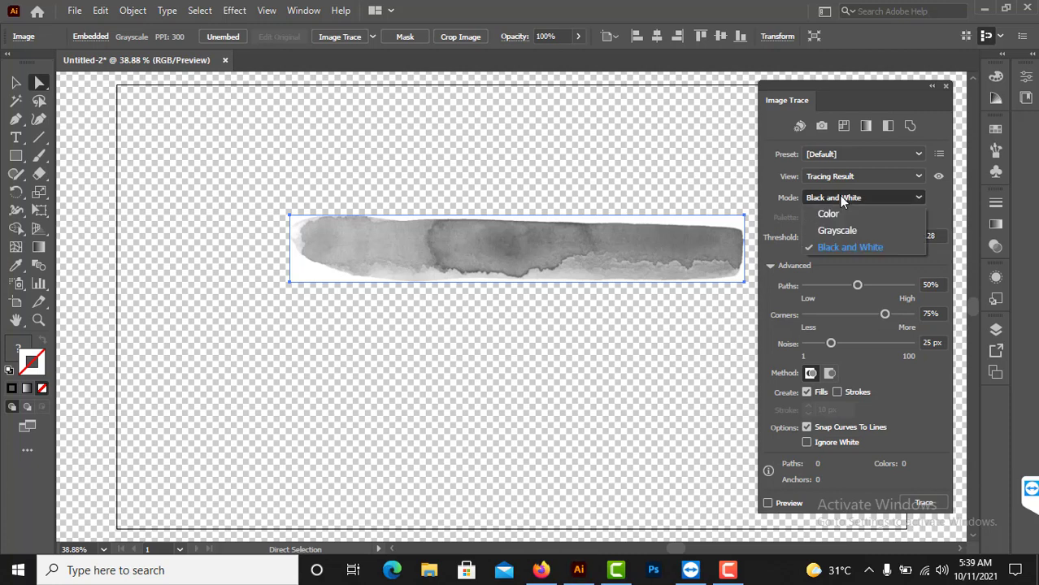
click(840, 231)
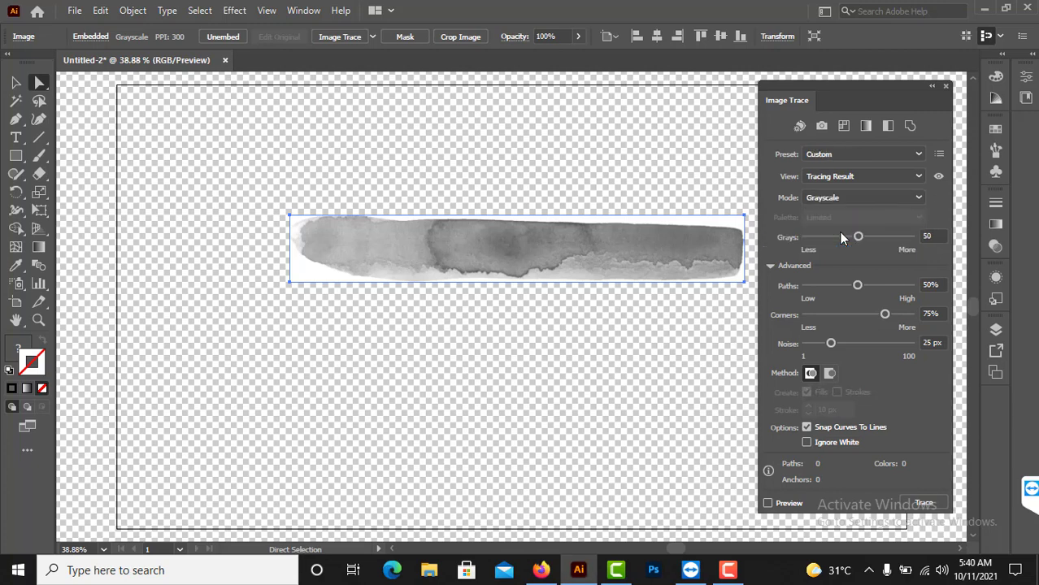
click(924, 236)
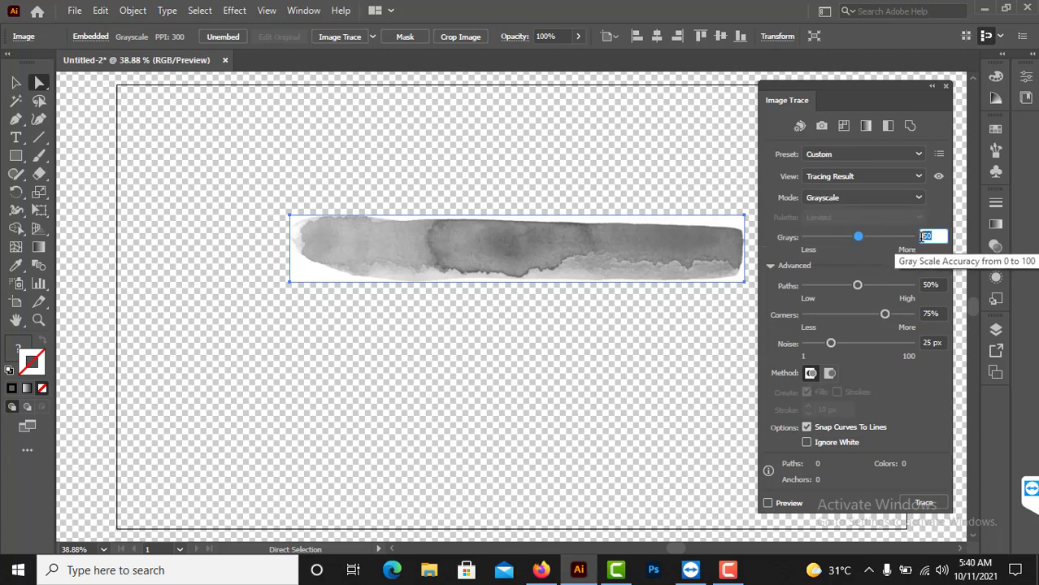
text(60)
- Expand the Advanced trace options and set Paths to 75%
click(770, 266)
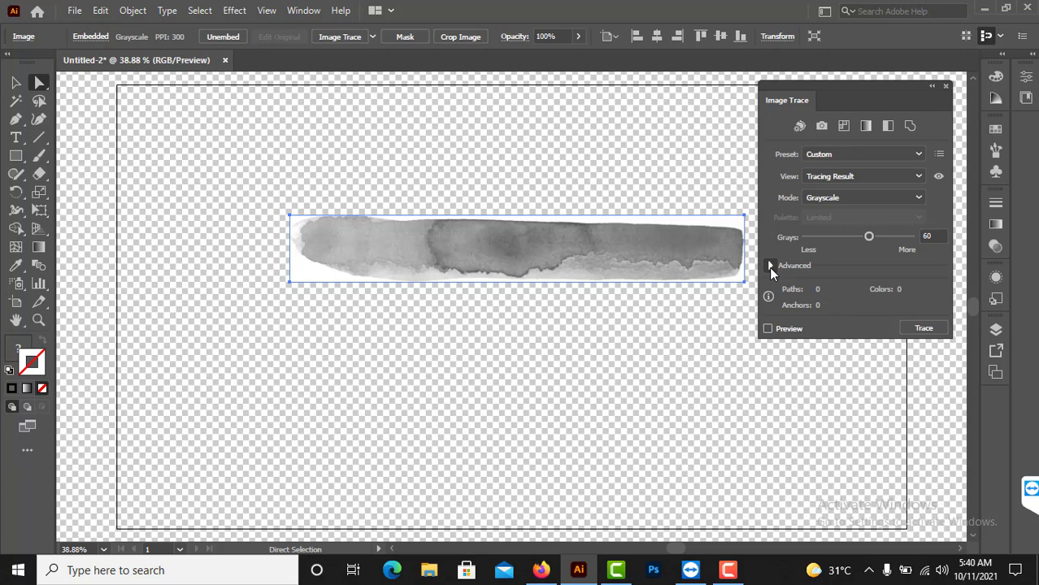
click(770, 266)
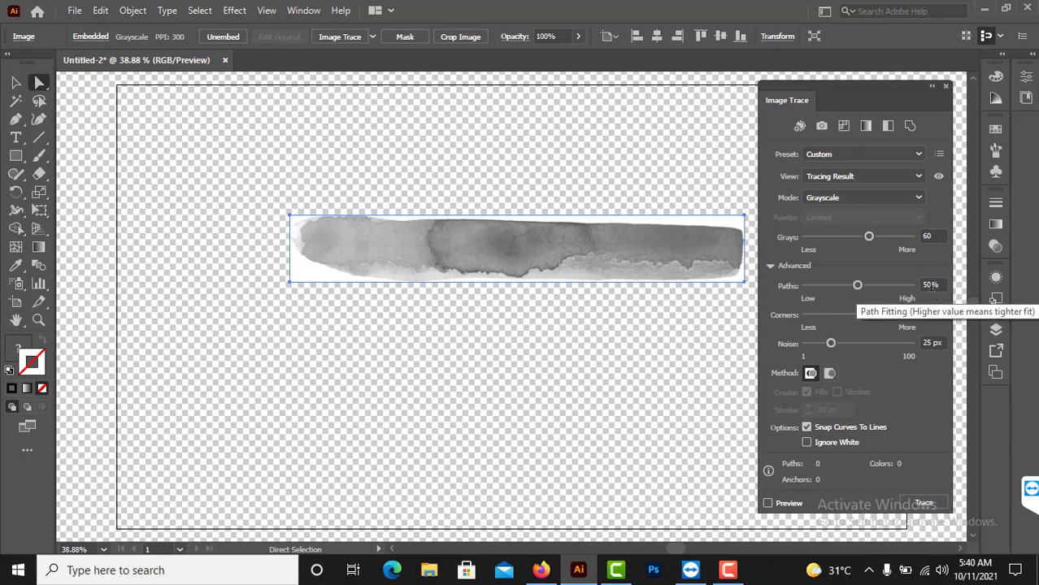
click(931, 285)
text(7)
key(Return)
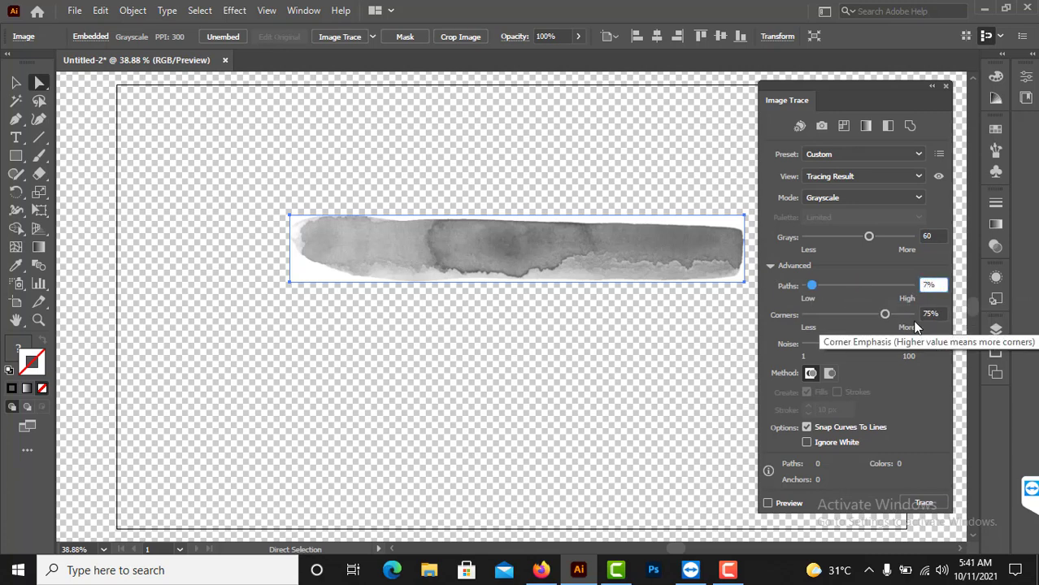
text(5)
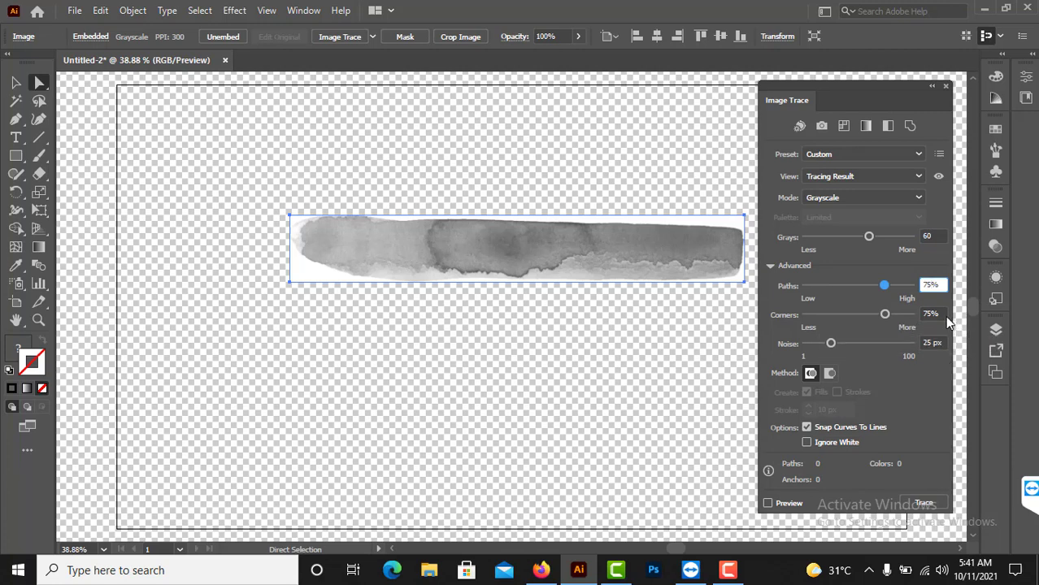
key(Tab)
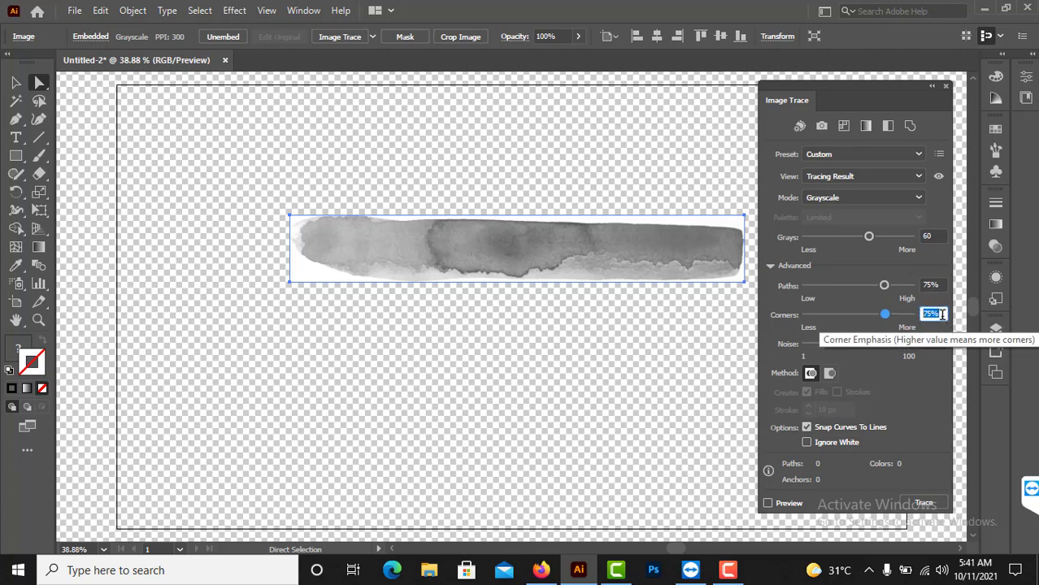
- Keep Corners at 75%, set Noise to 10 px, and enable Ignore White
click(929, 319)
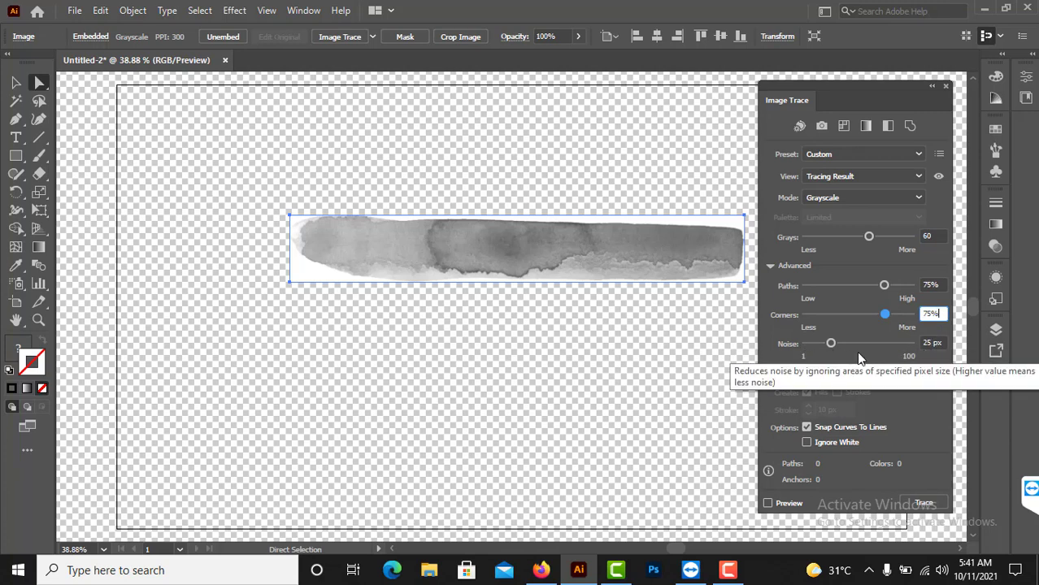
double_click(935, 342)
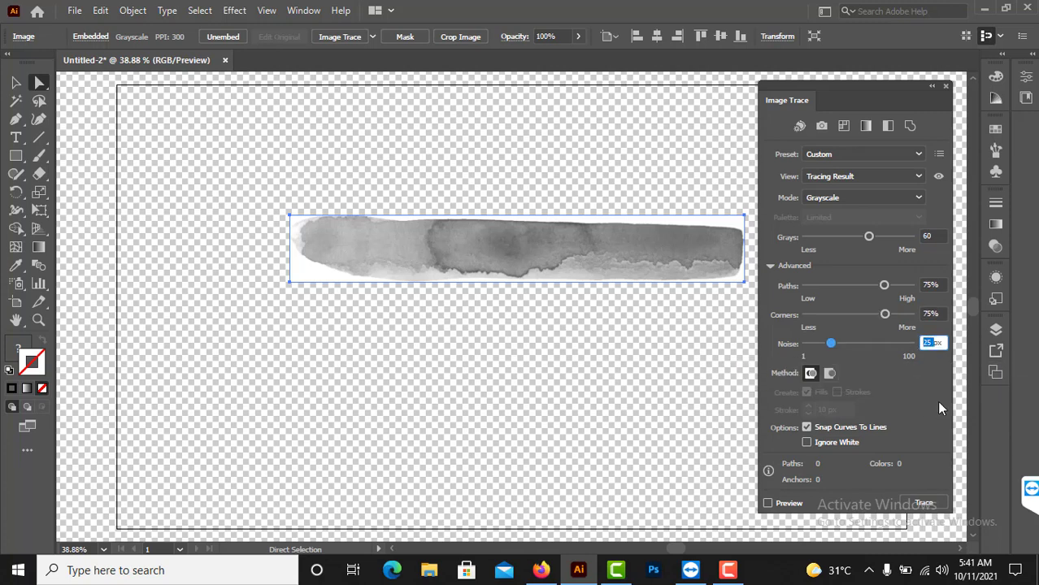
text(10)
key(Return)
click(932, 395)
click(808, 443)
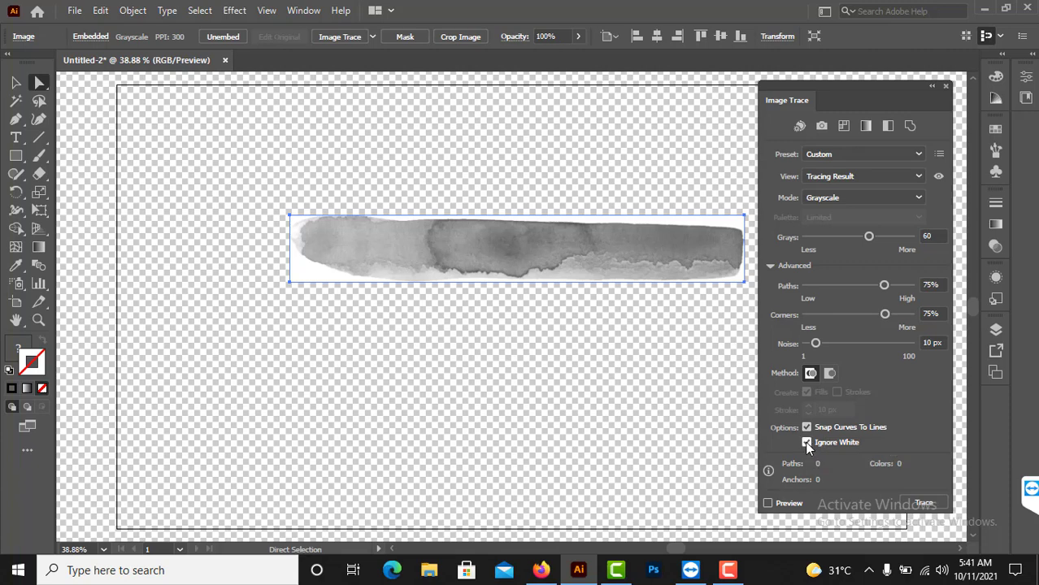
- Preview the Image Trace result, giving 4440 paths, 85144 anchors and 156 colours
click(767, 504)
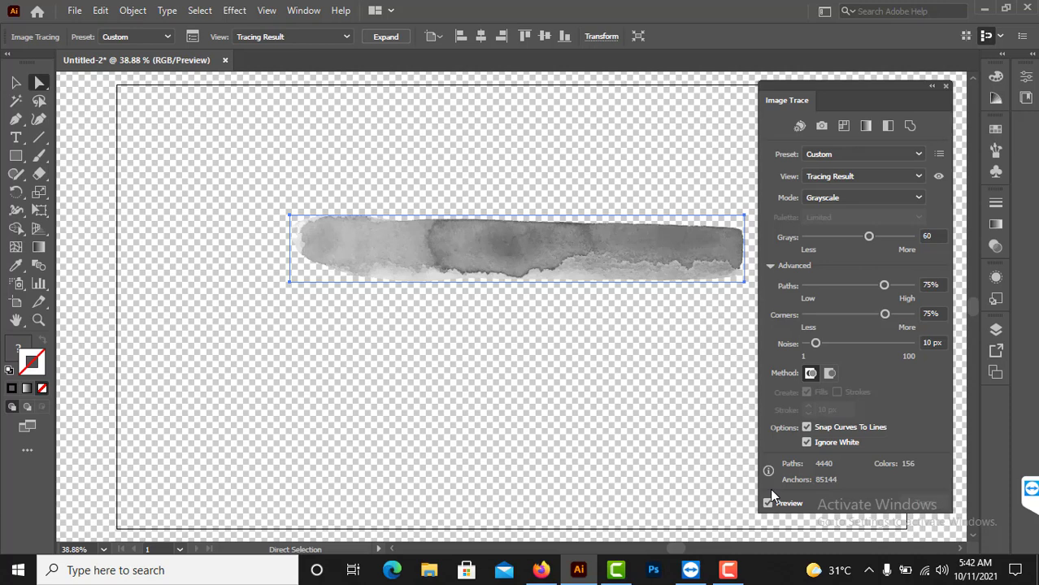
- Close the Image Trace panel and hide the transparency grid to show a plain white artboard
click(946, 86)
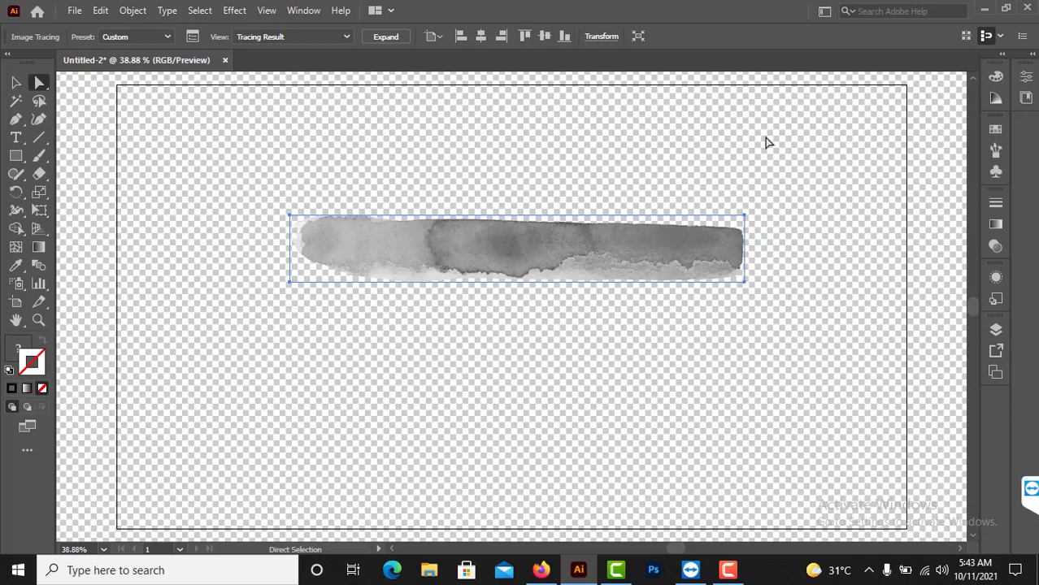
key(ctrl+shift+d)
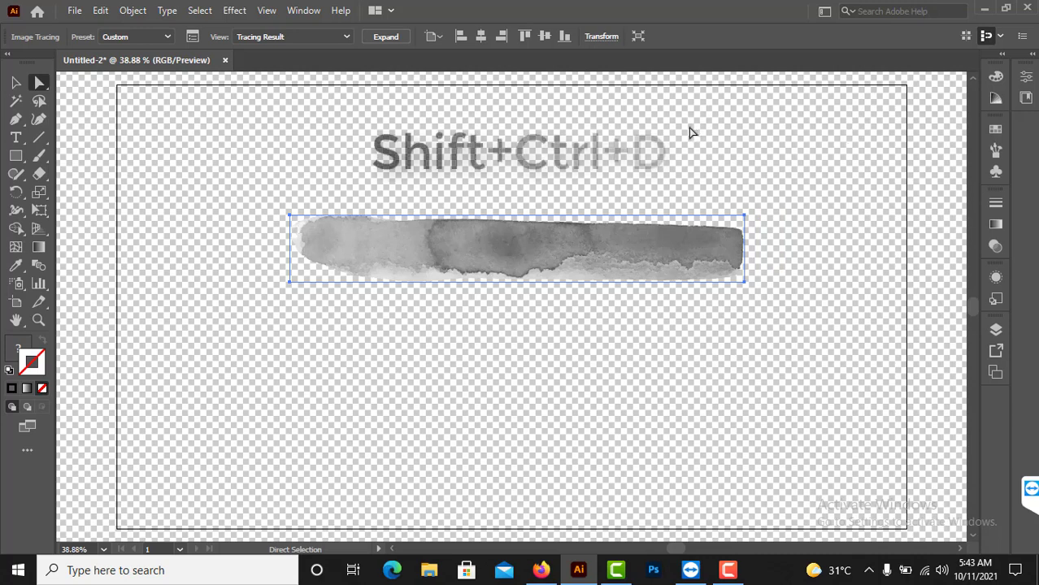
click(267, 11)
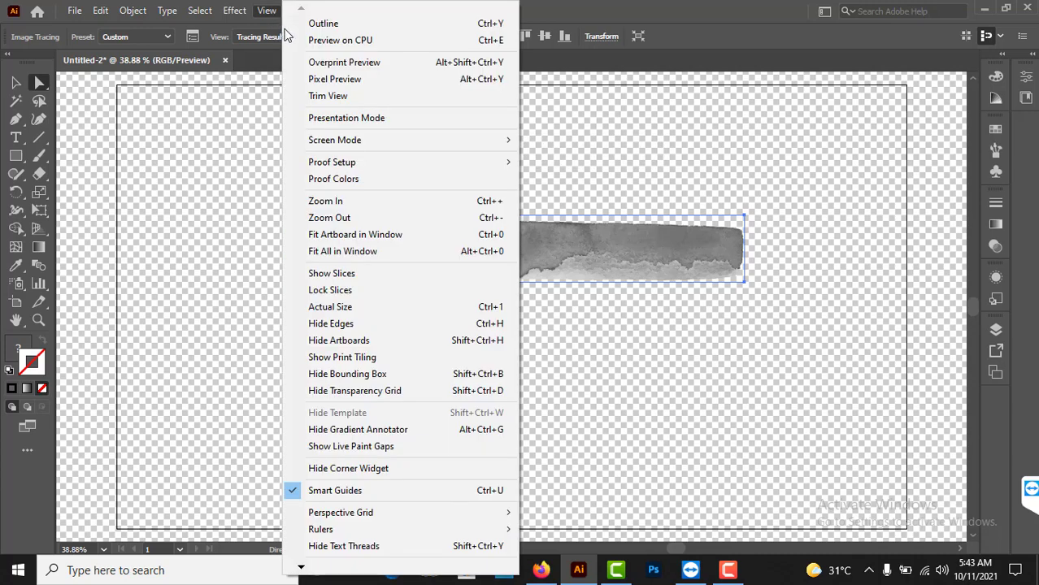
click(340, 394)
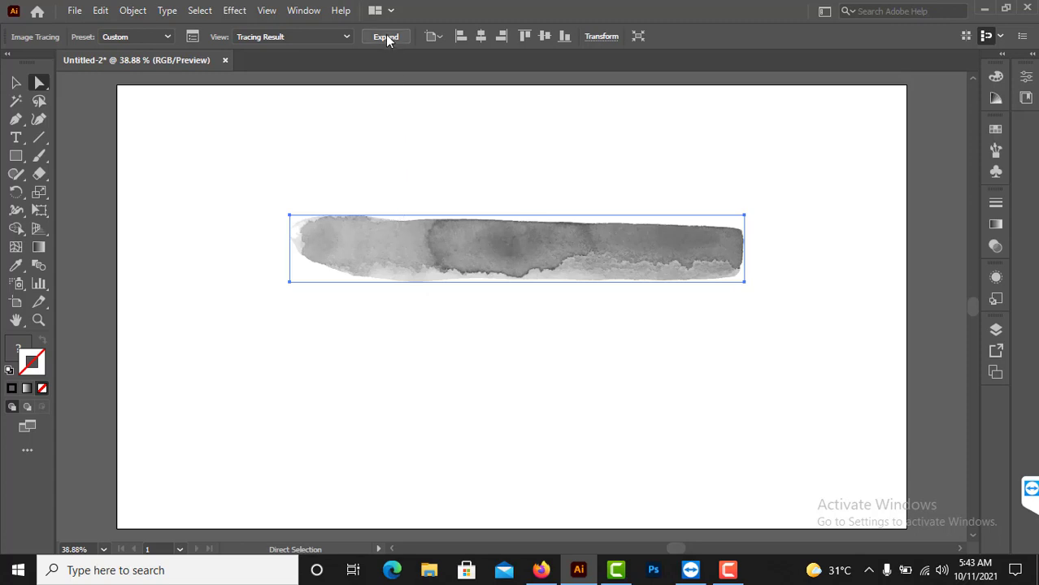
- Draw a rectangle spanning the whole traced stroke and fill it with black
click(15, 82)
click(130, 122)
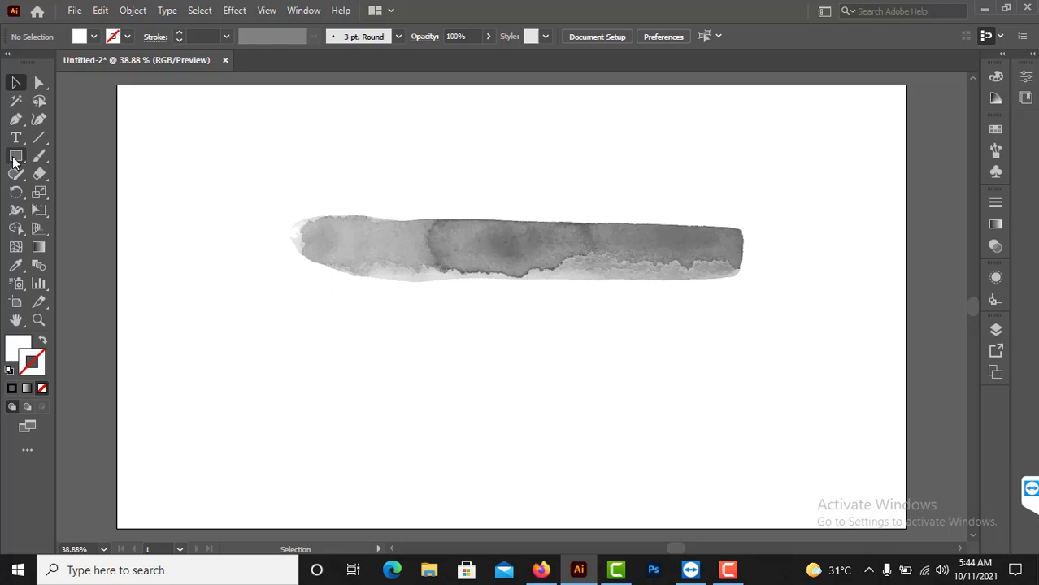
click(14, 158)
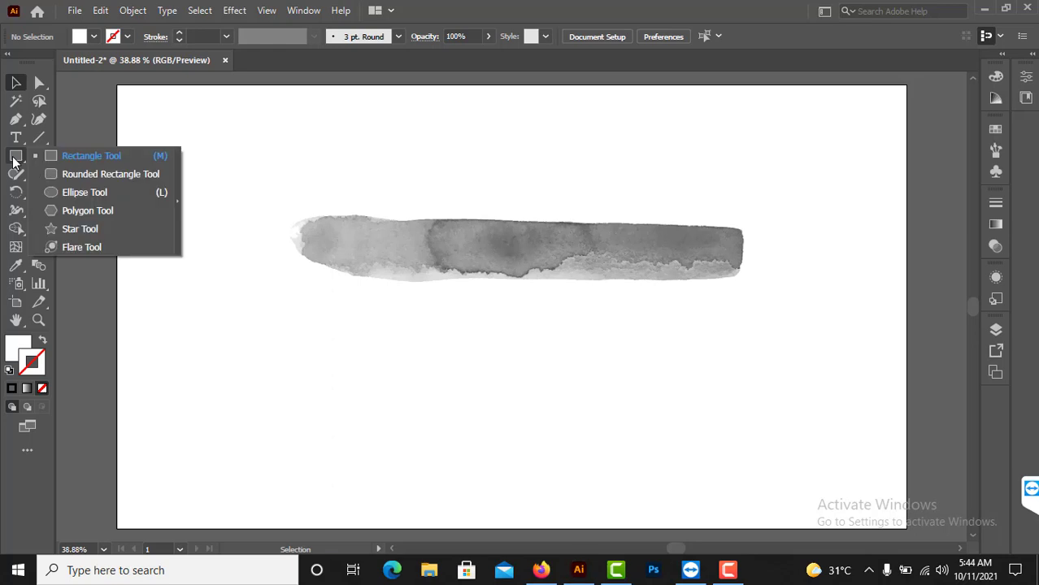
click(71, 155)
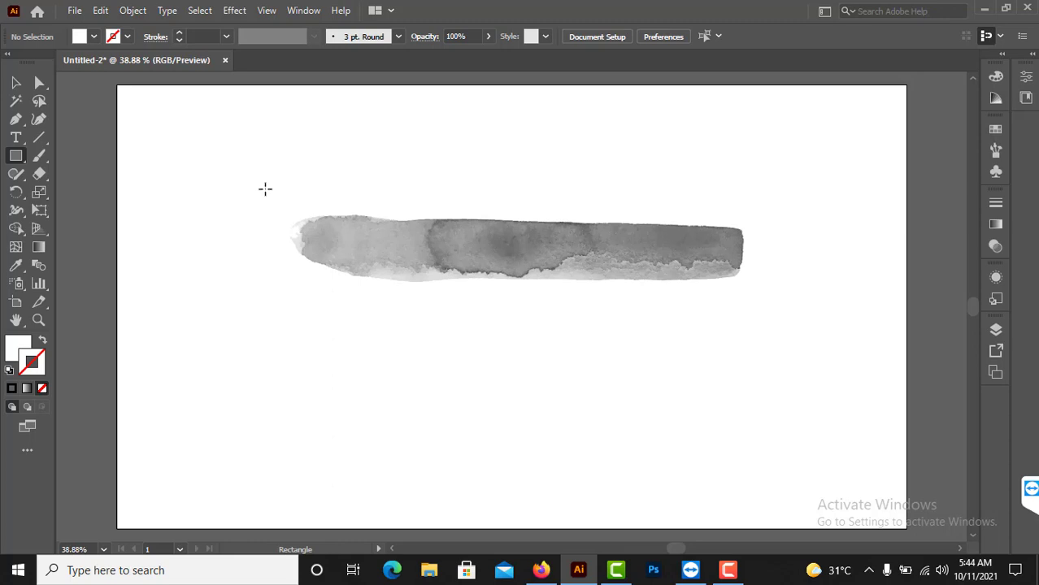
drag(259, 185, 783, 312)
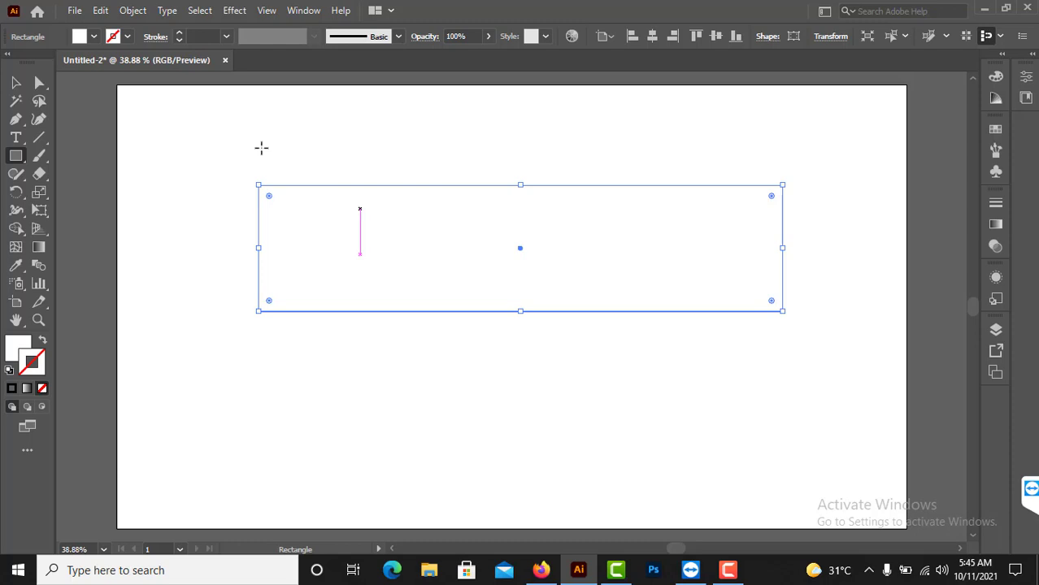
click(95, 38)
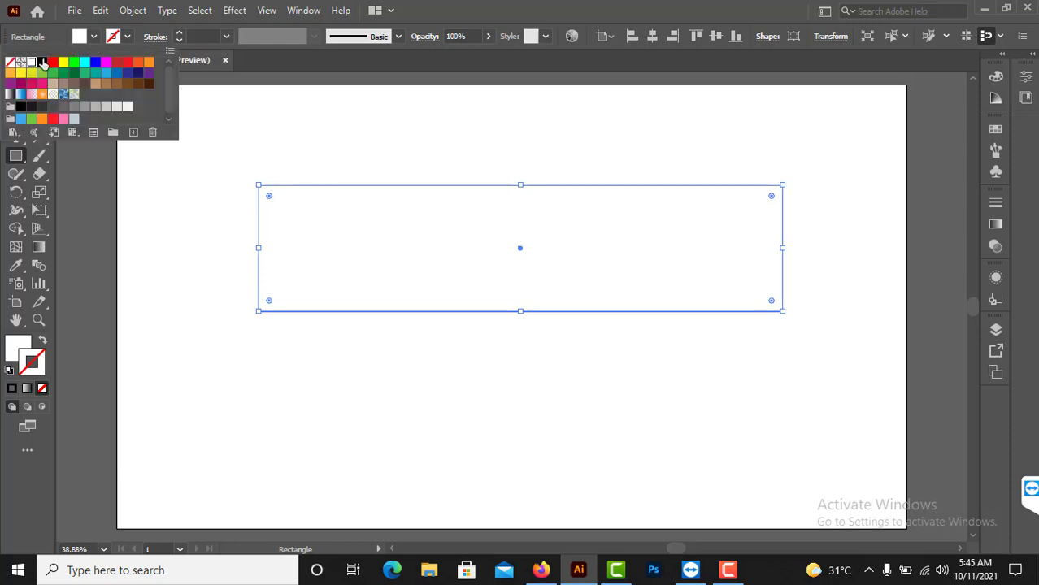
click(41, 62)
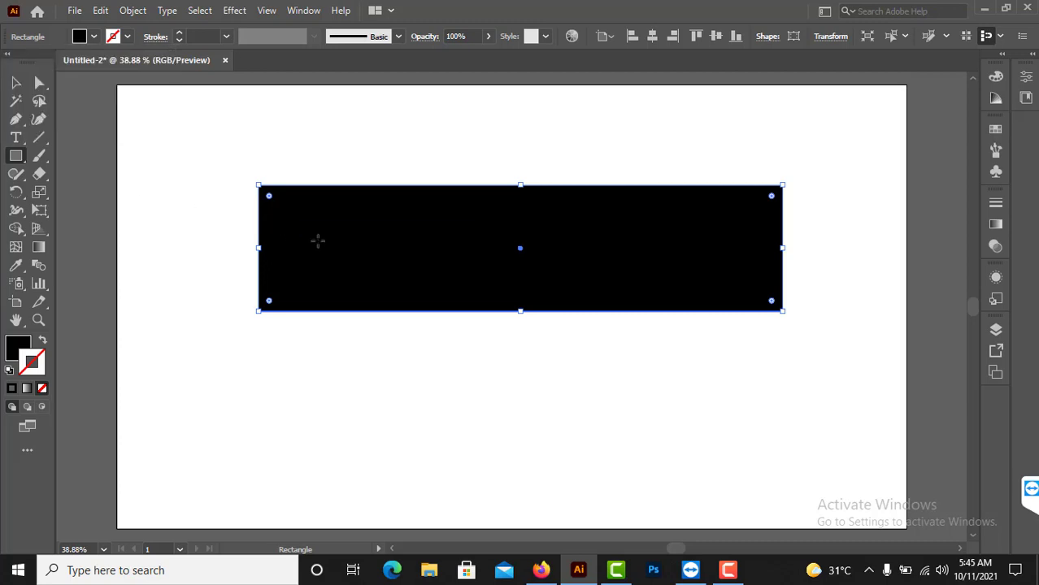
click(15, 83)
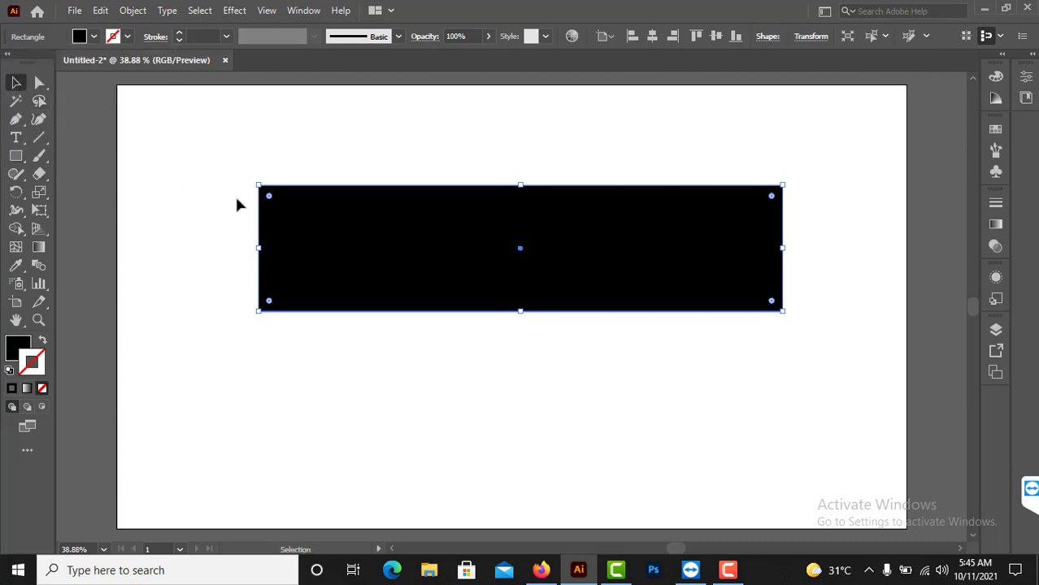
- Send the black rectangle to the back and ungroup the traced stroke
right_click(319, 243)
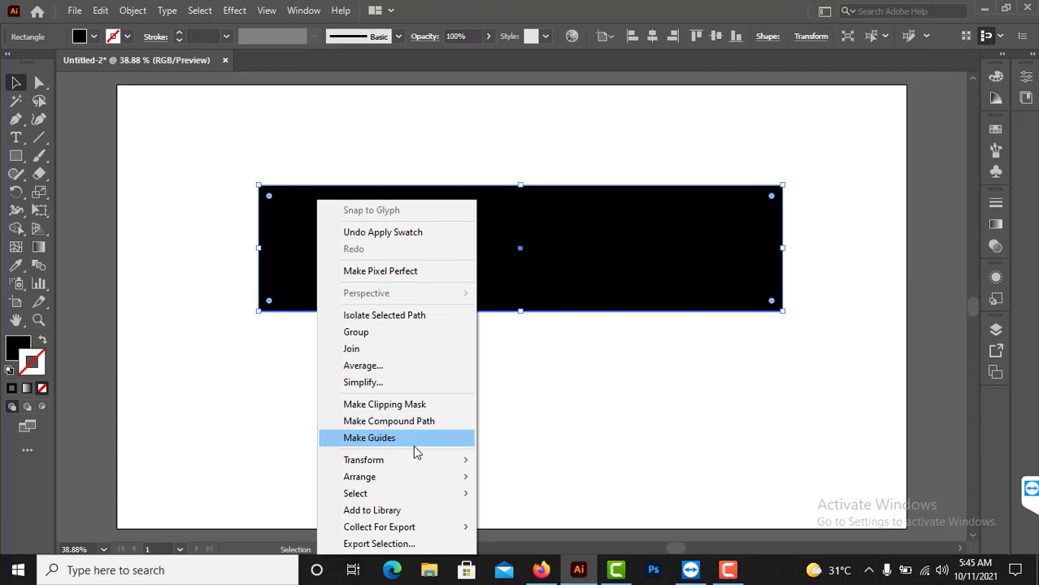
mouse_move(417, 481)
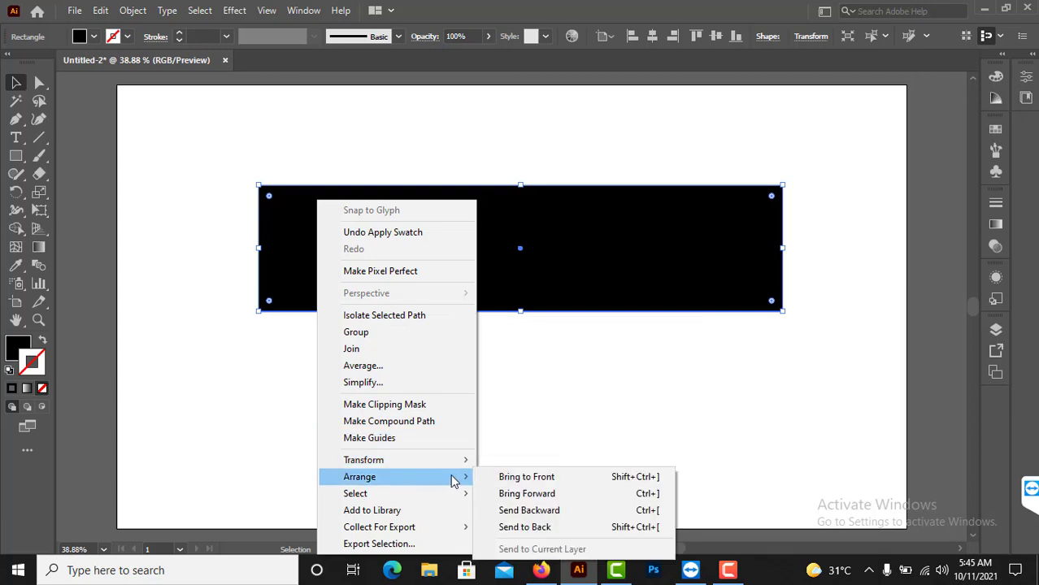
click(506, 526)
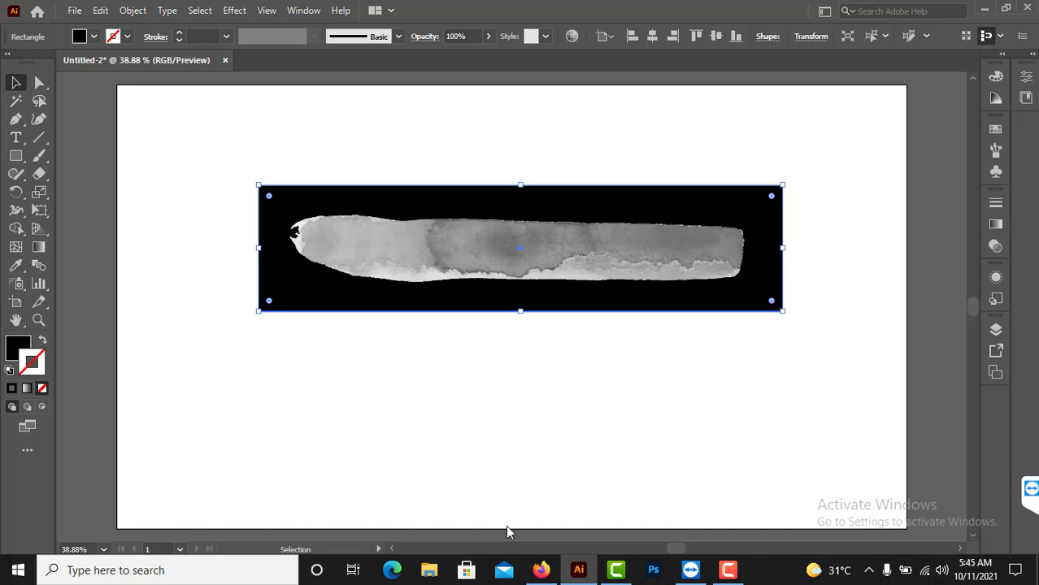
right_click(468, 251)
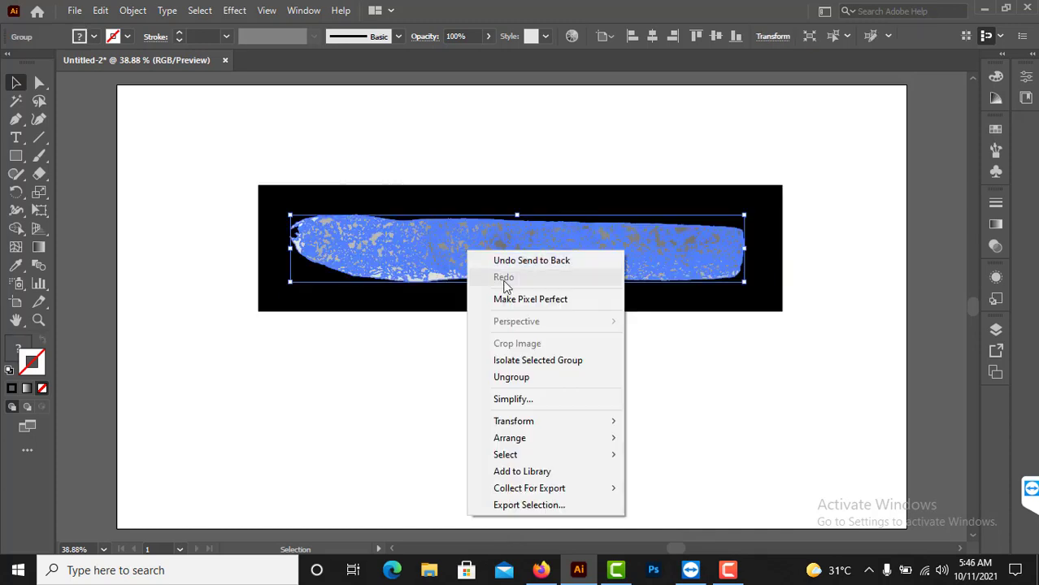
click(510, 379)
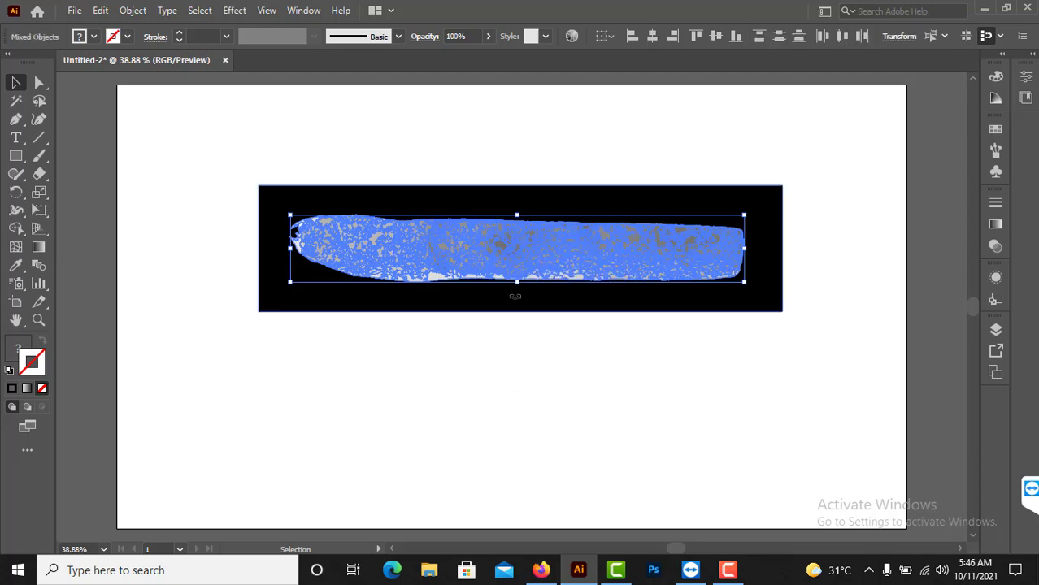
- Zoom and pan in to the ragged left end of the traced stroke, then return to Selection
click(507, 320)
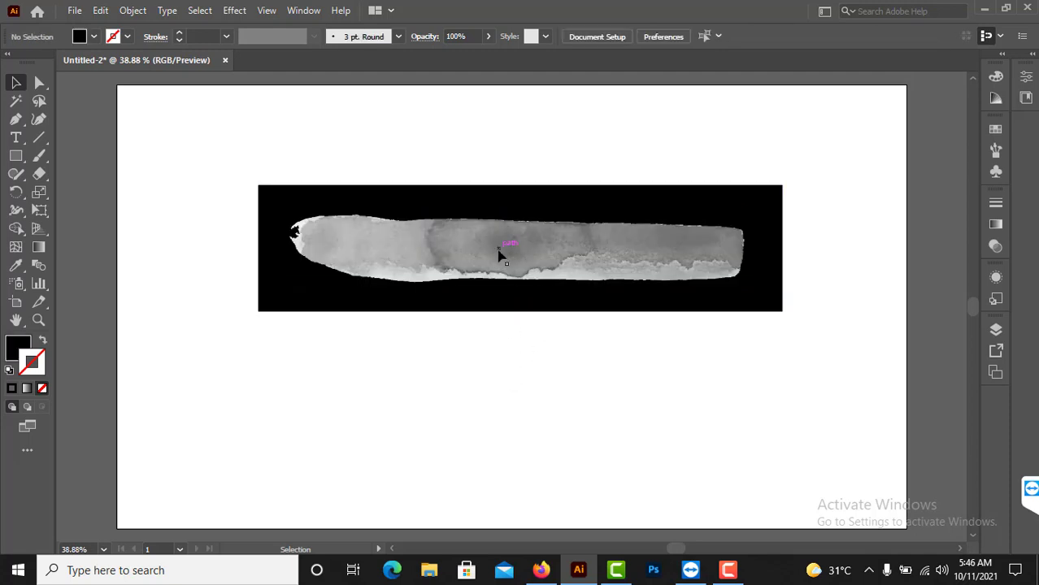
scroll(494, 255, up, 2)
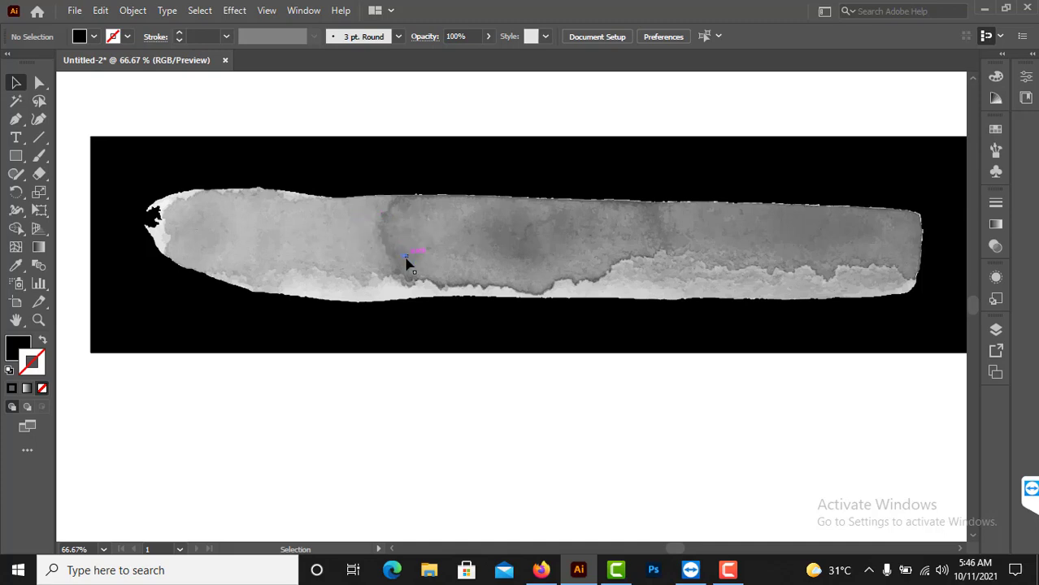
key(ctrl+equal)
key(ctrl+equal)
click(16, 320)
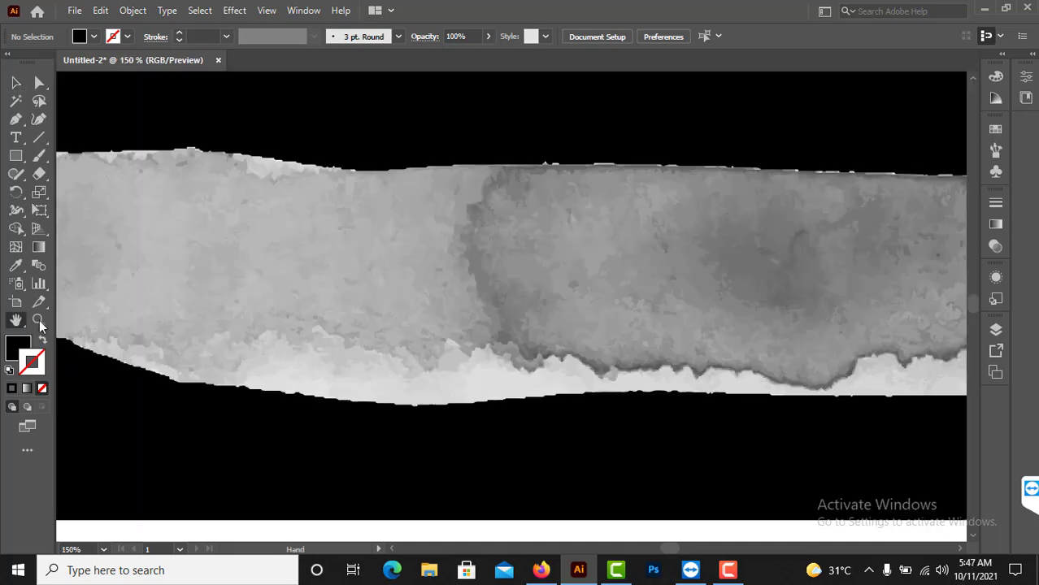
drag(116, 259, 269, 250)
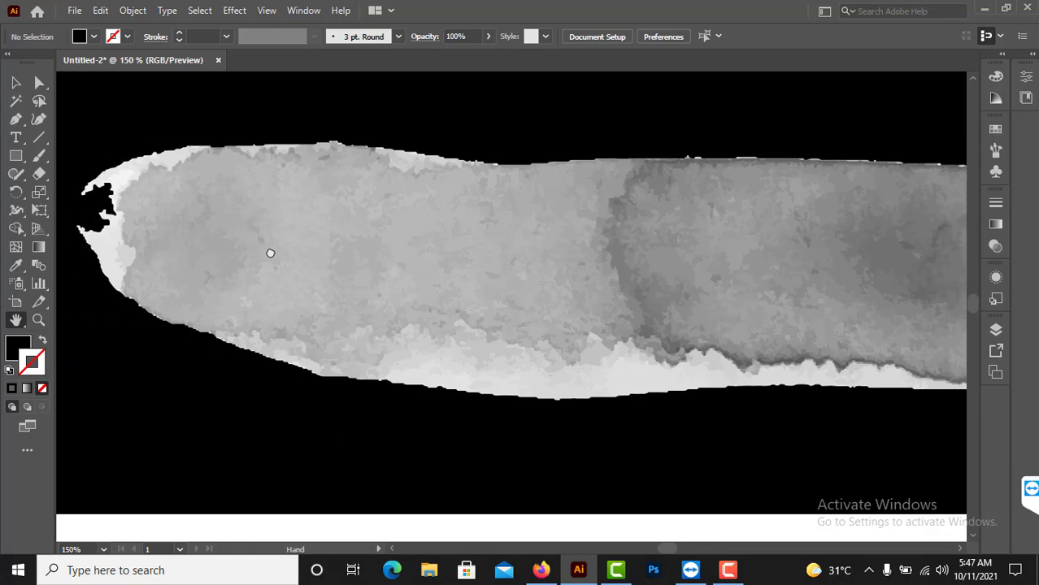
drag(202, 238, 322, 273)
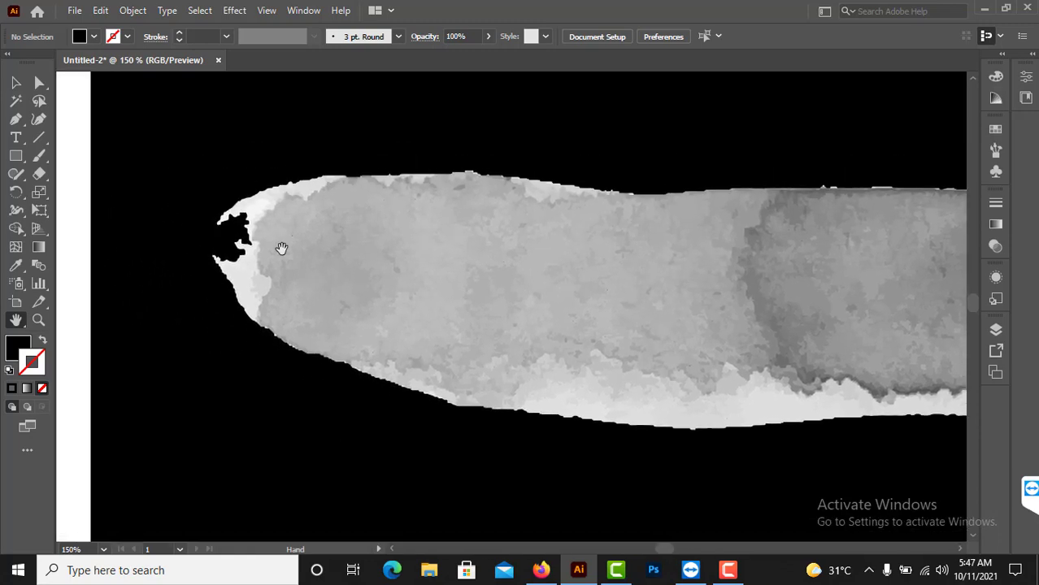
scroll(243, 248, up, 1)
scroll(244, 248, up, 1)
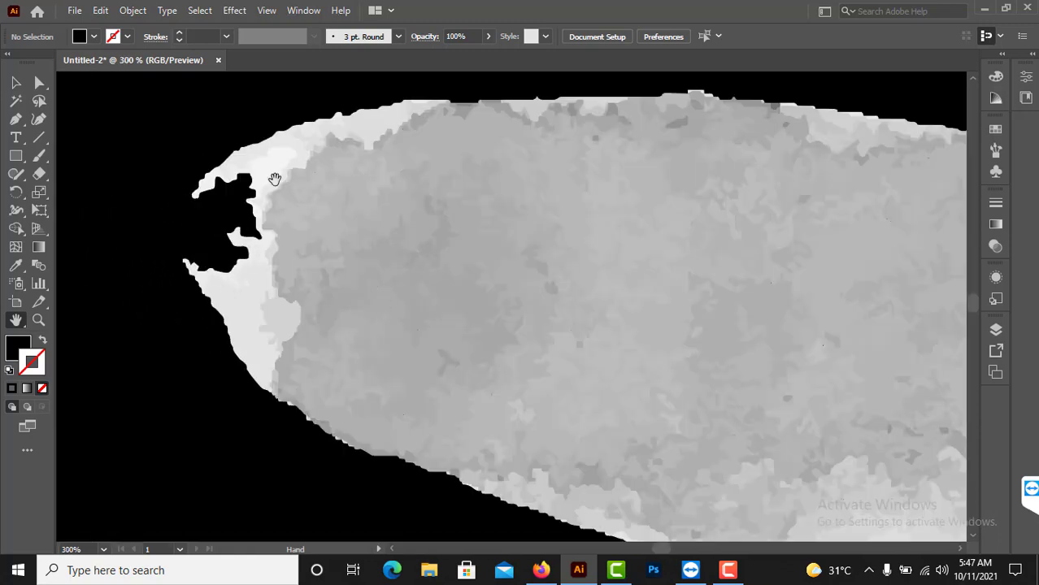
mouse_move(274, 98)
mouse_down()
mouse_move(162, 309)
mouse_move(362, 148)
mouse_move(213, 110)
mouse_up()
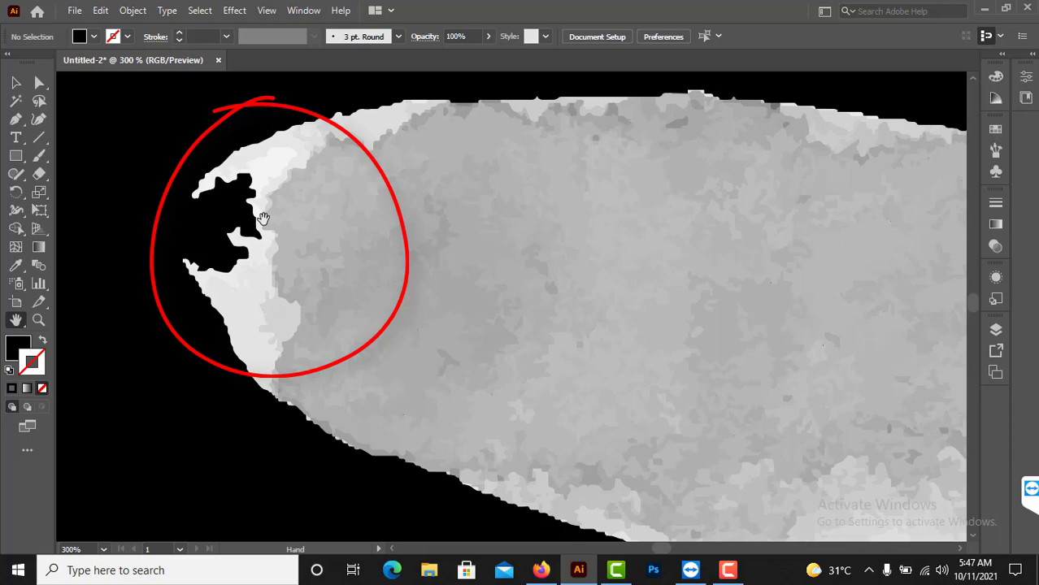
key(Escape)
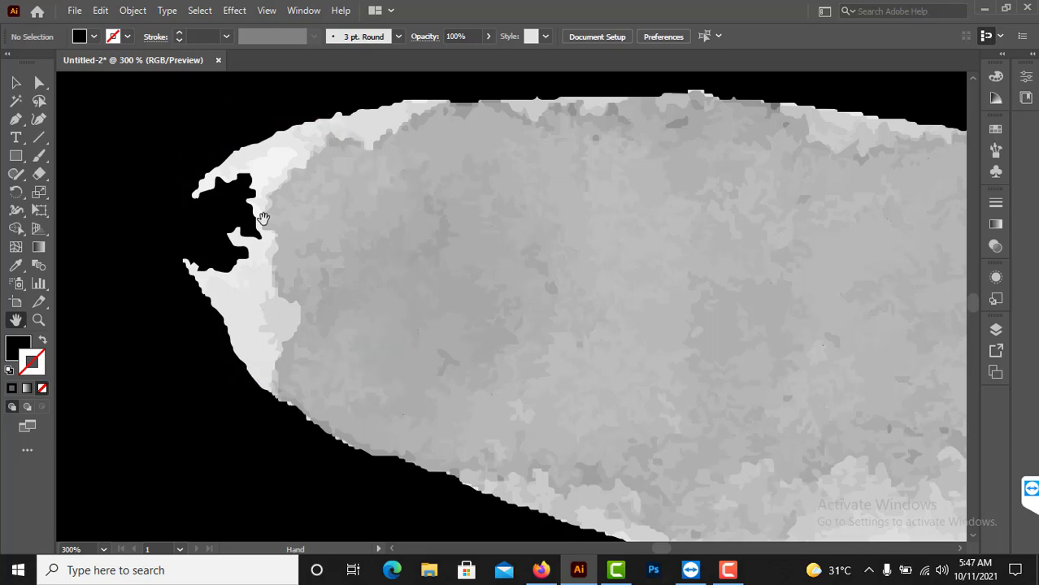
click(13, 84)
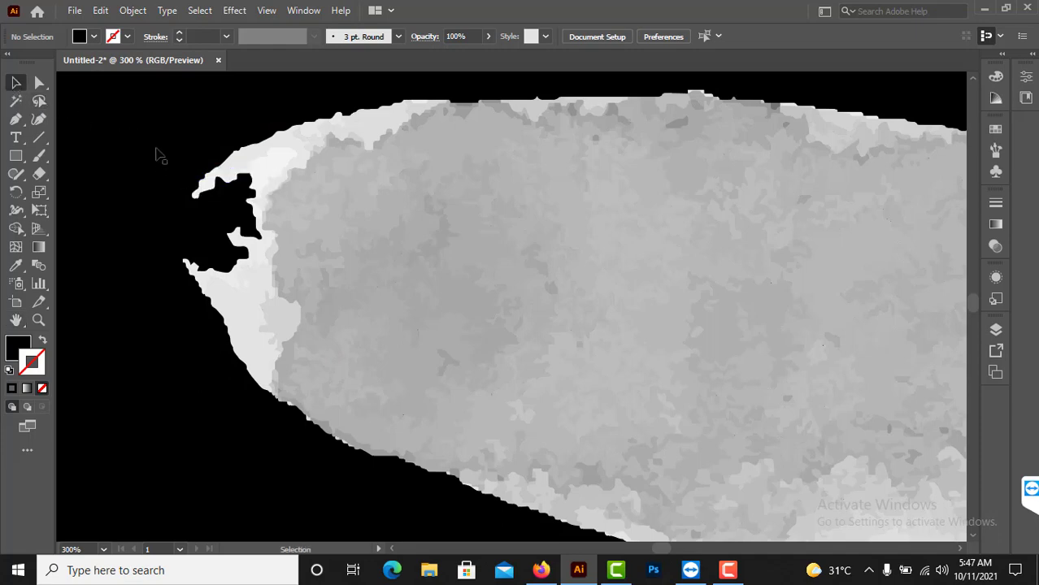
- Lock the black rectangle and marquee-select the stray fragments along the stroke's left edge
click(242, 278)
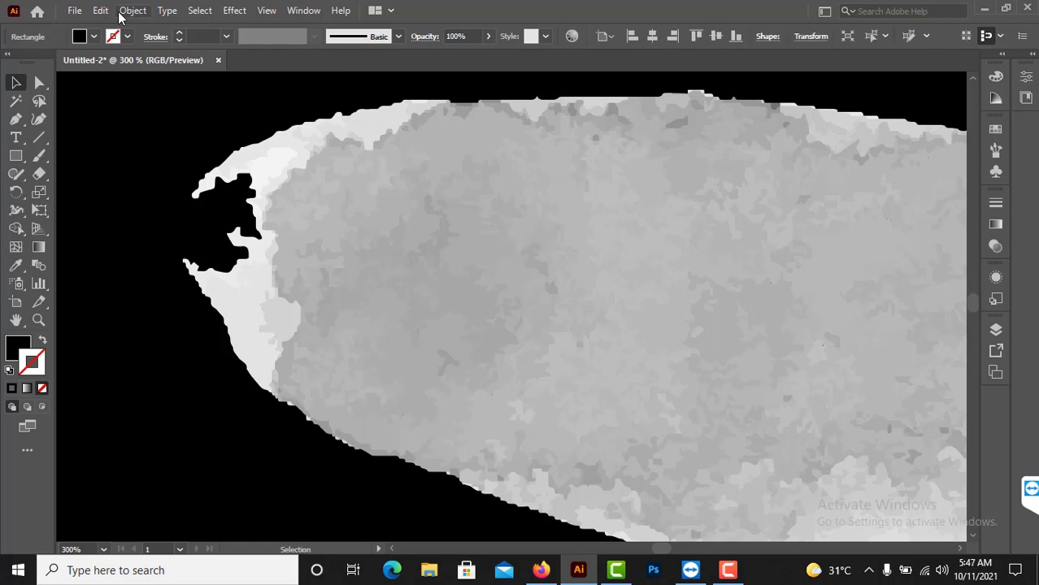
click(132, 11)
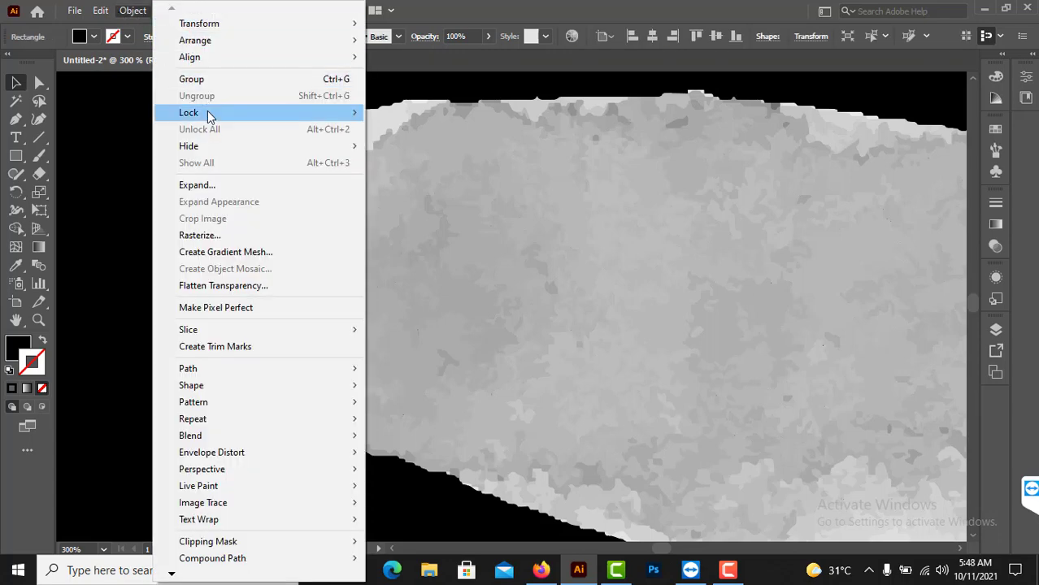
mouse_move(353, 112)
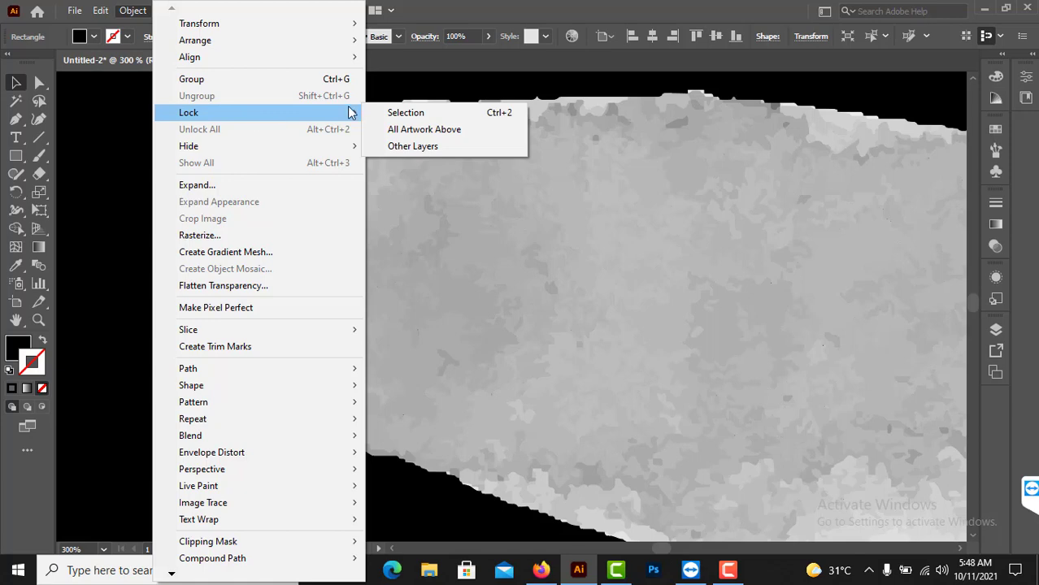
click(406, 113)
drag(174, 130, 260, 390)
key(Delete)
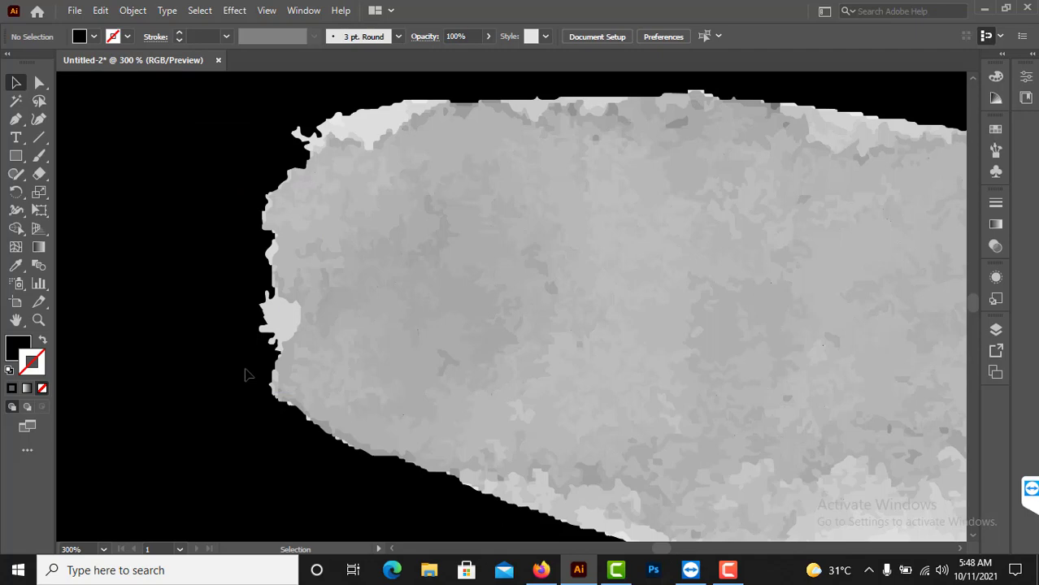
click(278, 315)
key(Delete)
click(349, 145)
key(Delete)
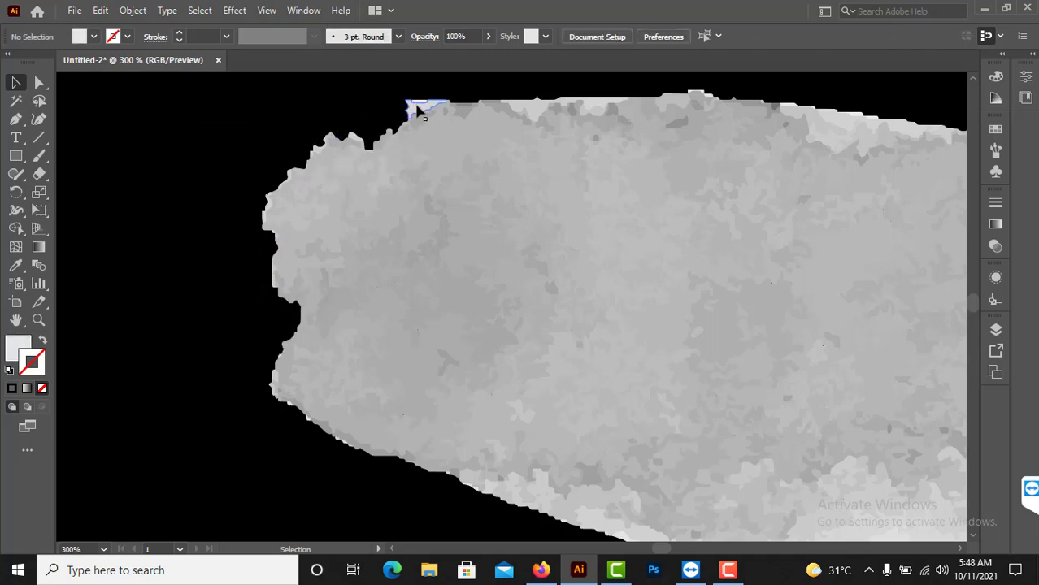
click(416, 110)
key(Delete)
scroll(749, 301, up, 2)
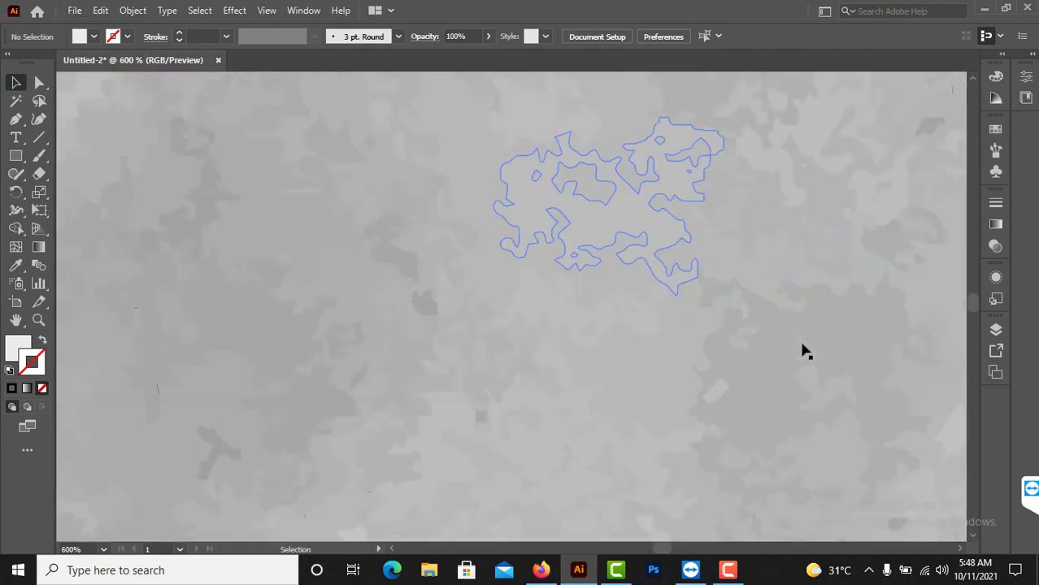
drag(514, 246, 733, 304)
scroll(709, 319, down, 3)
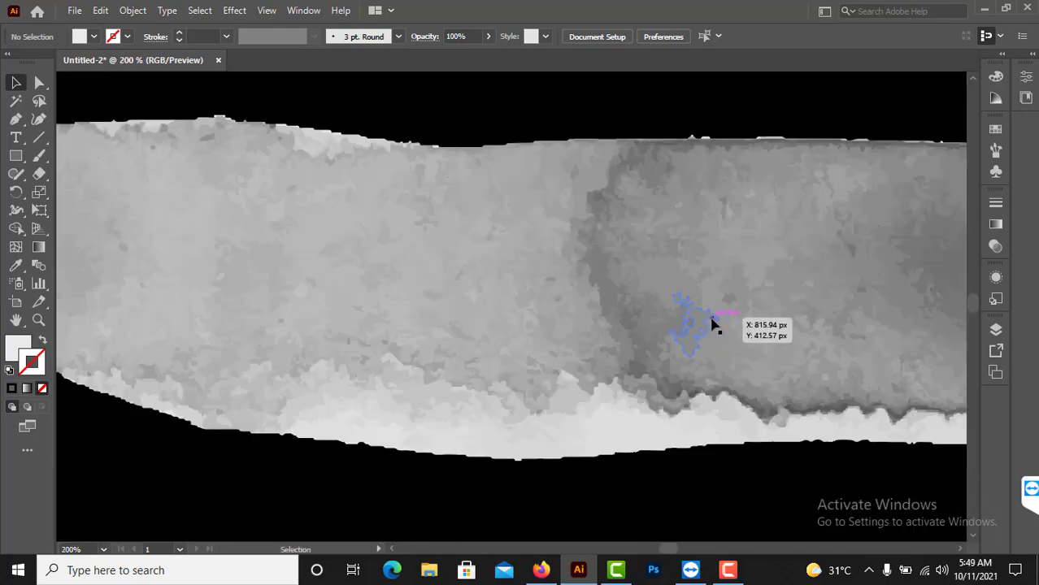
scroll(759, 266, right, 8)
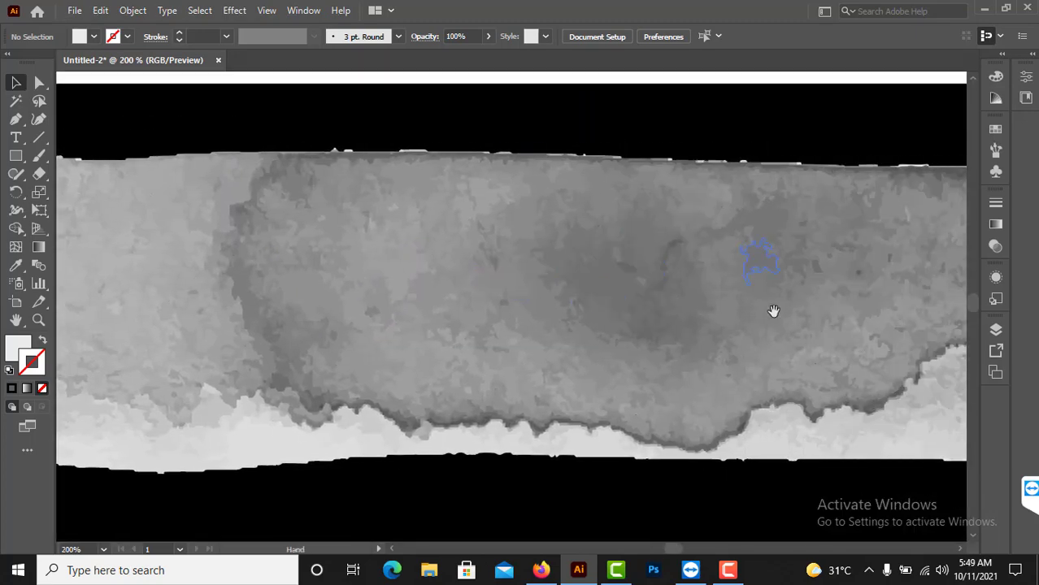
drag(773, 312, 517, 239)
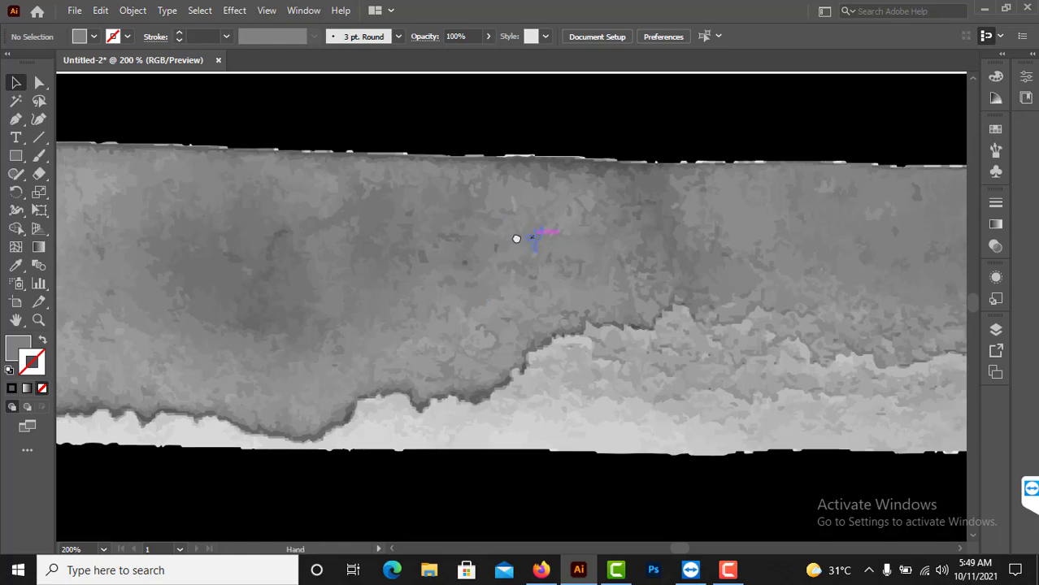
scroll(516, 239, right, 5)
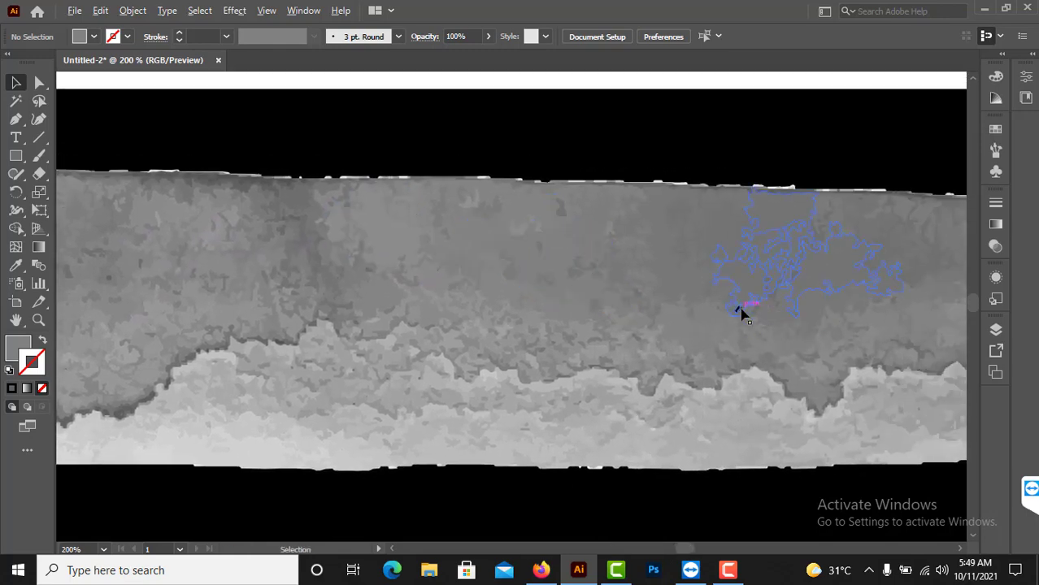
scroll(742, 314, up, 2)
scroll(741, 314, up, 1)
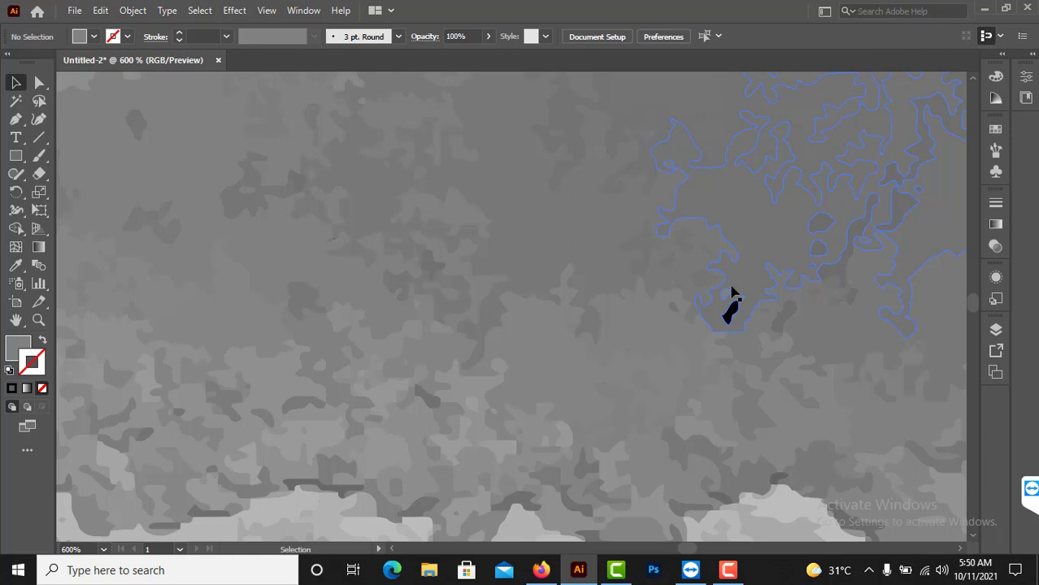
- Choose the Blob Brush and swap colours to no fill with a grey stroke
click(39, 156)
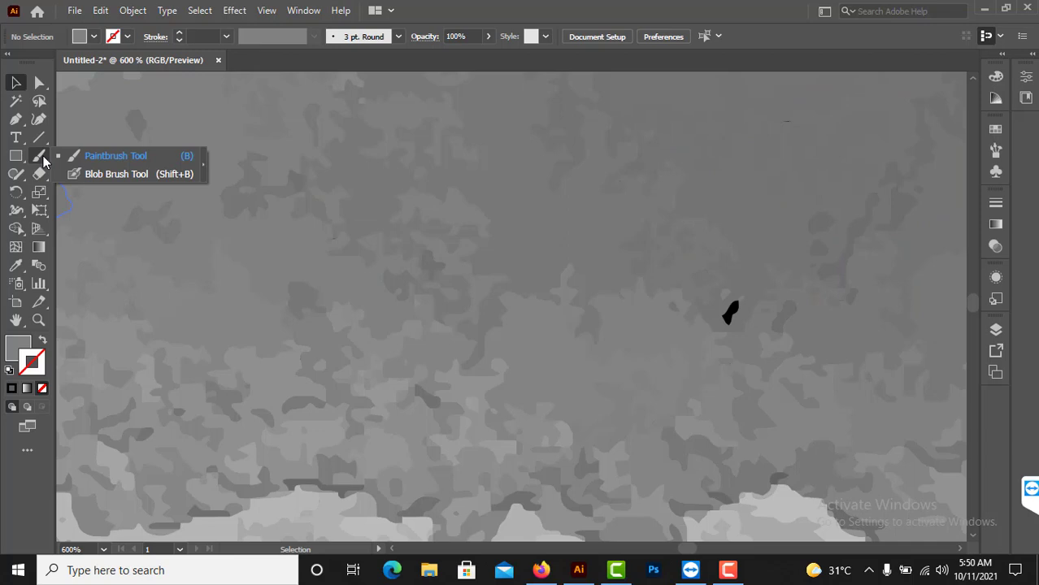
click(104, 174)
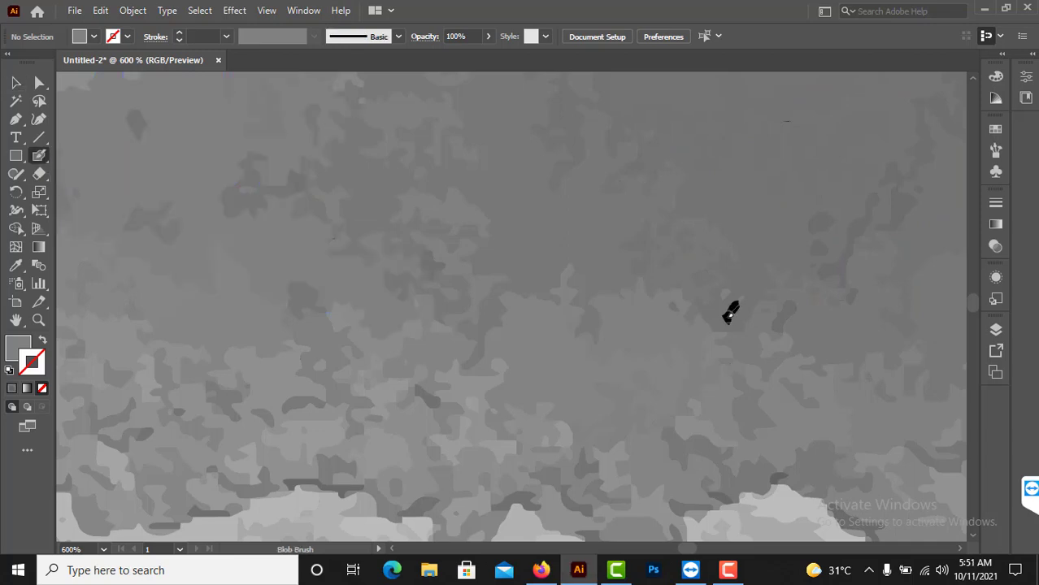
key(shift+x)
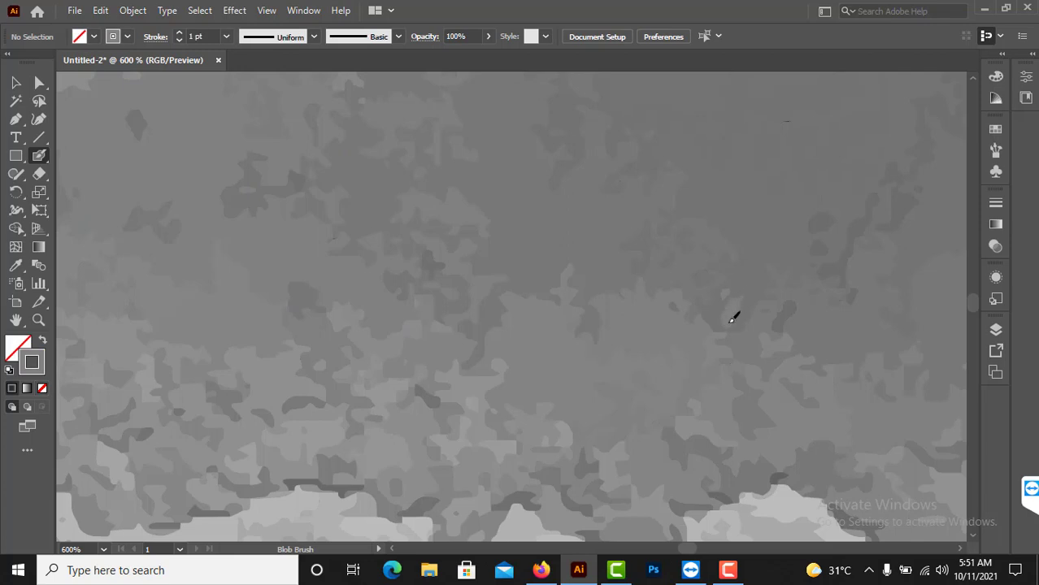
key(v)
- Pan and zoom out to 66.67% to view the whole stroke on its black background
scroll(749, 290, down, 3)
scroll(748, 290, up, 3)
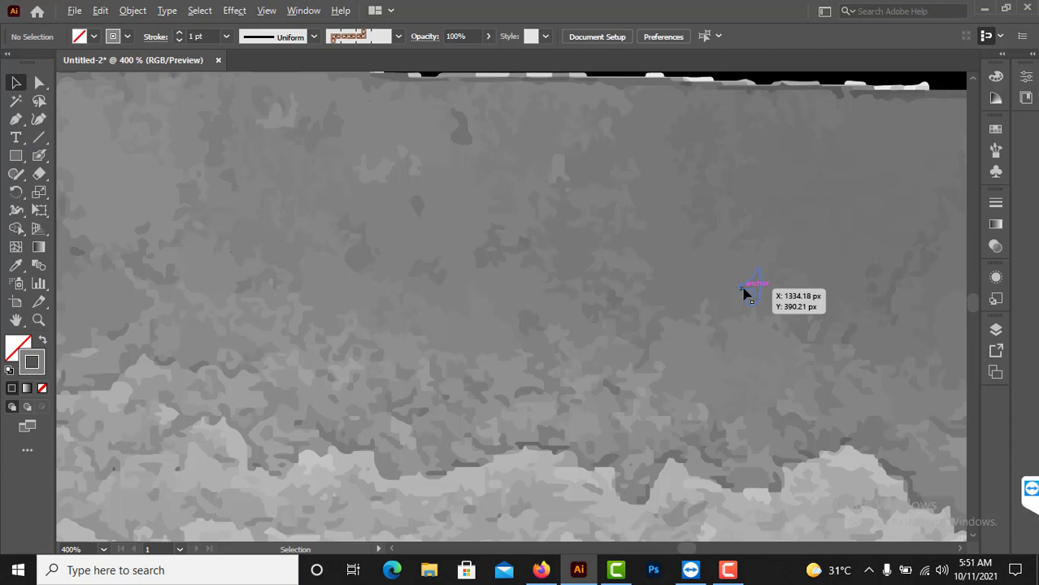
drag(762, 333, 593, 316)
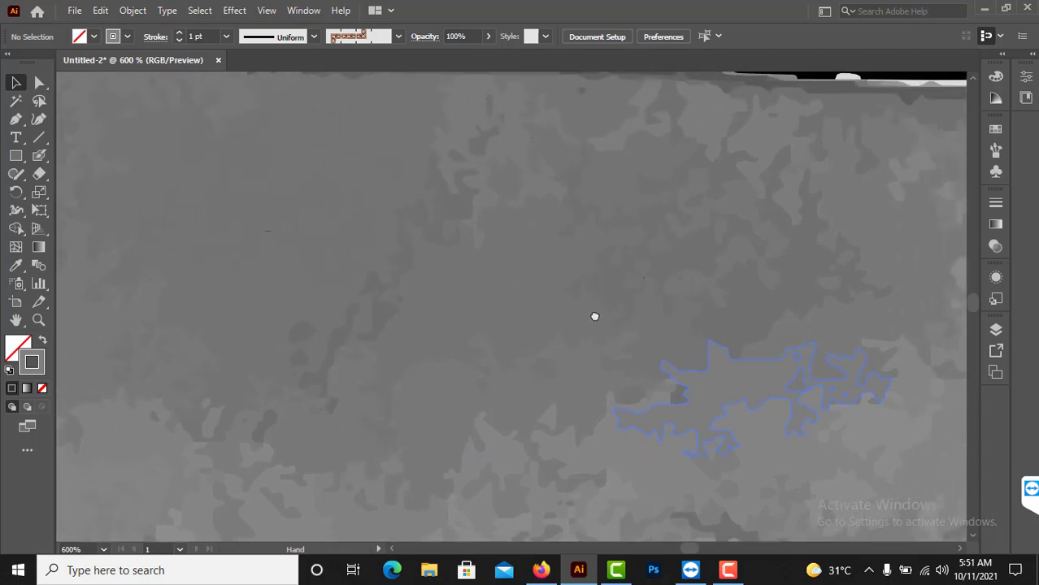
scroll(524, 272, down, 1)
scroll(525, 272, down, 2)
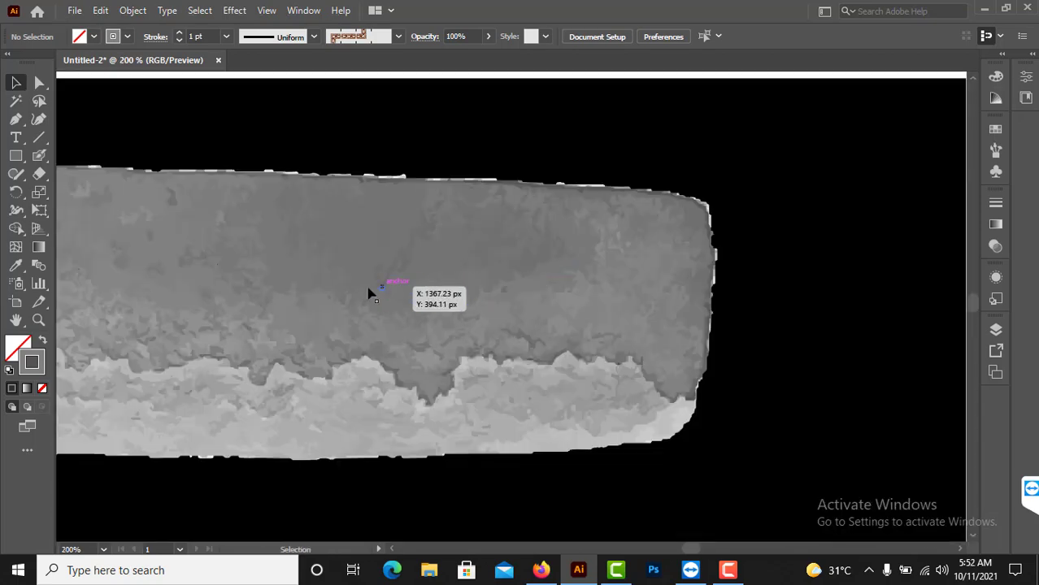
drag(383, 281, 512, 284)
scroll(513, 287, down, 2)
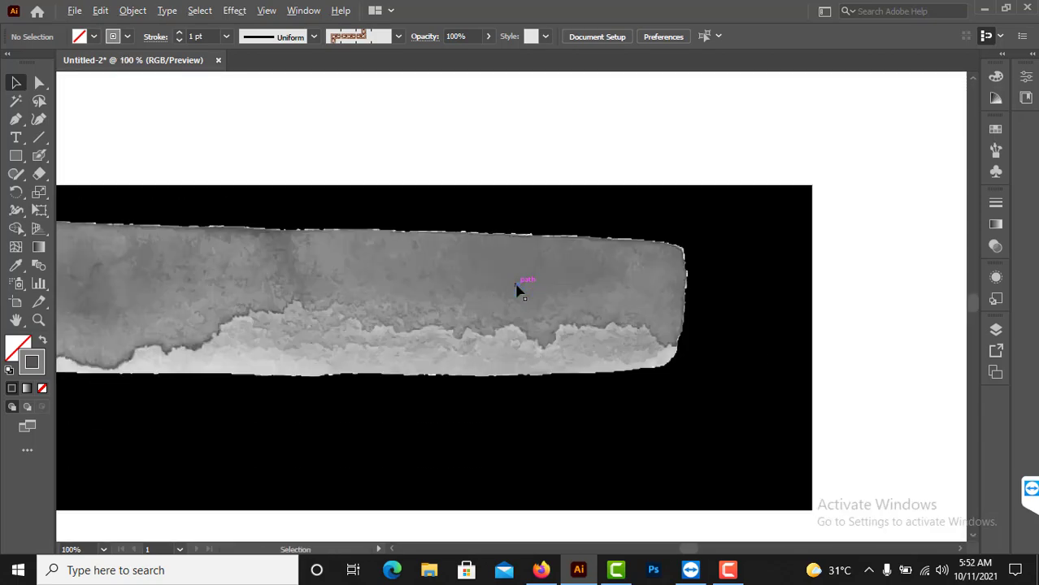
drag(311, 292, 487, 288)
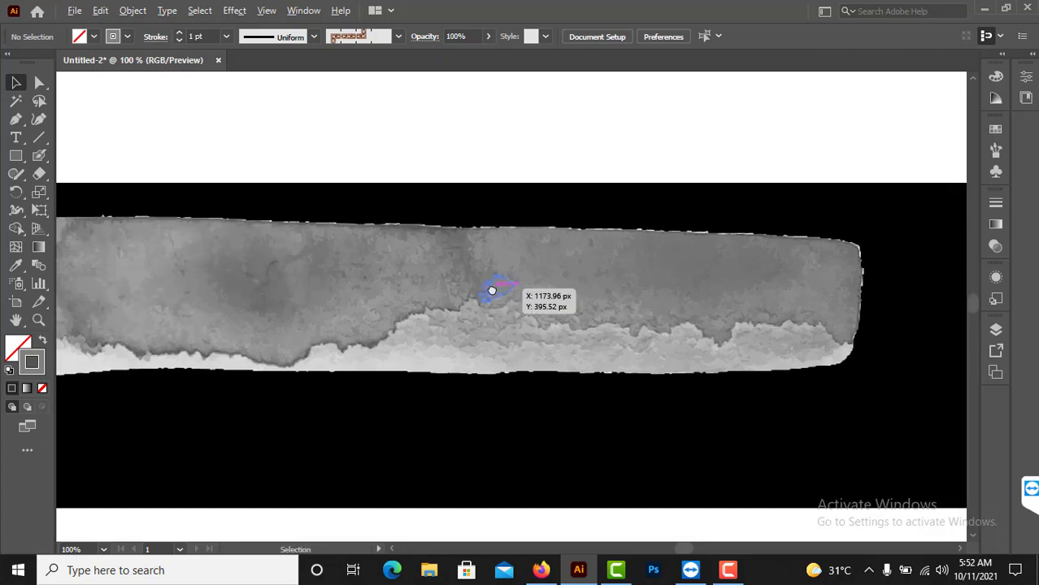
scroll(492, 290, down, 1)
drag(324, 294, 463, 270)
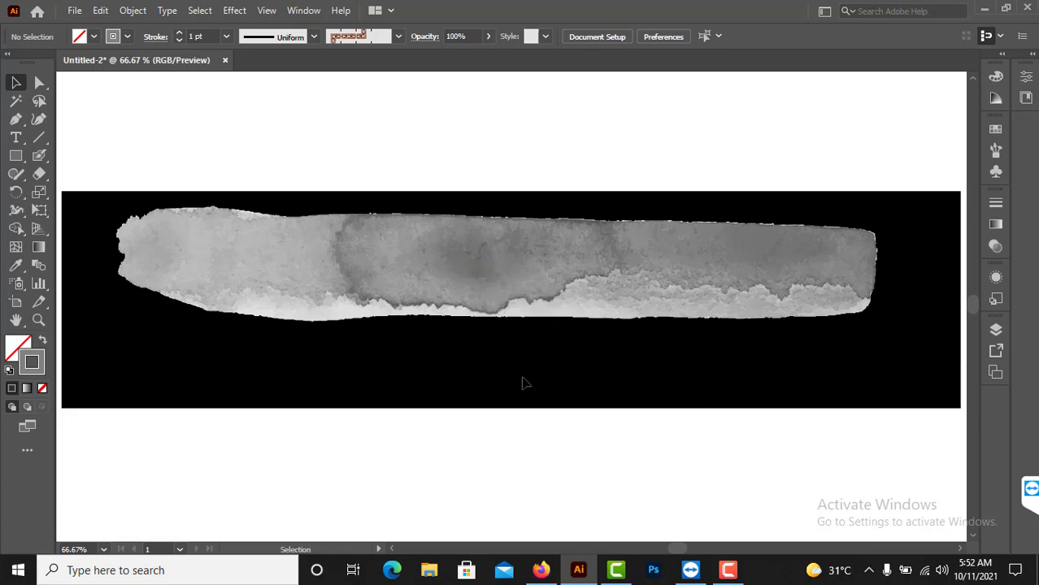
- Unlock all objects and delete the black background rectangle, then zoom out
click(130, 11)
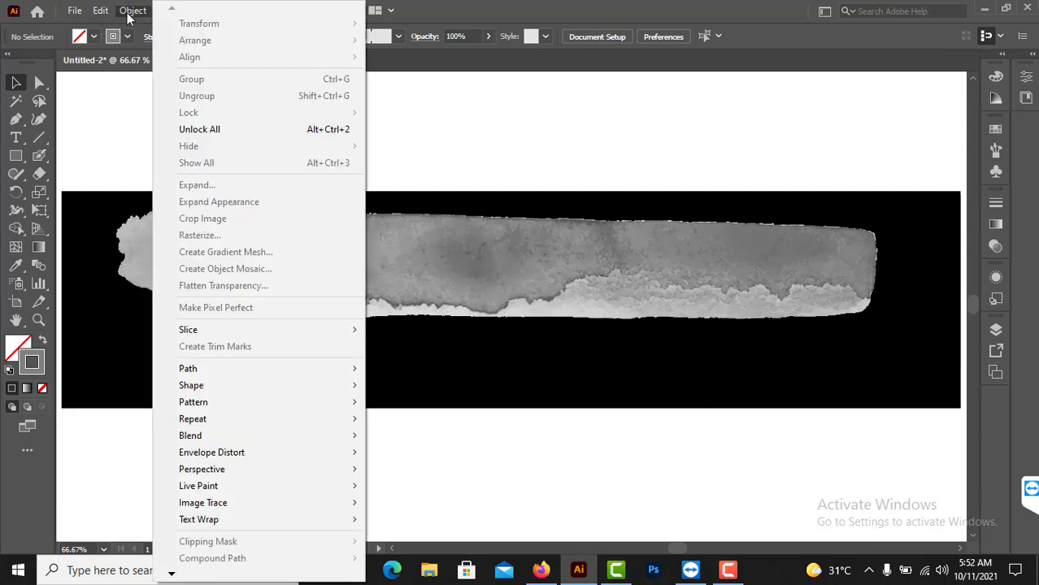
click(195, 129)
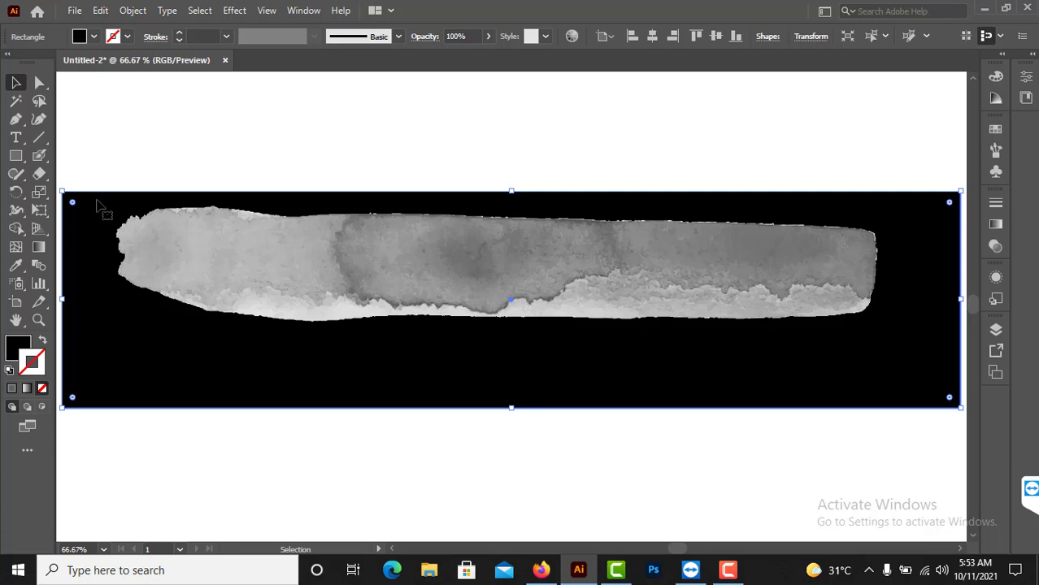
key(Delete)
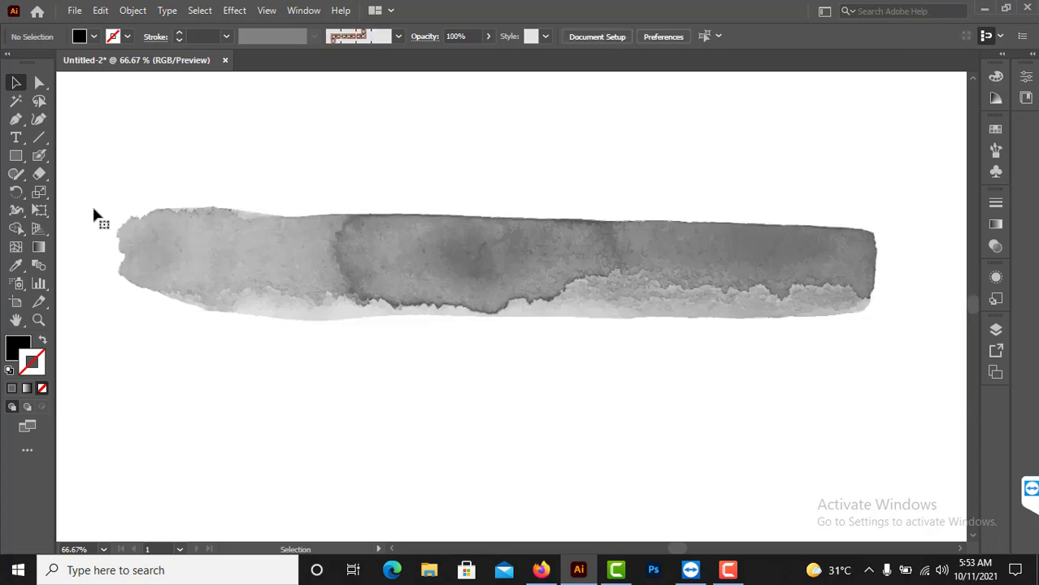
scroll(93, 216, down, 1)
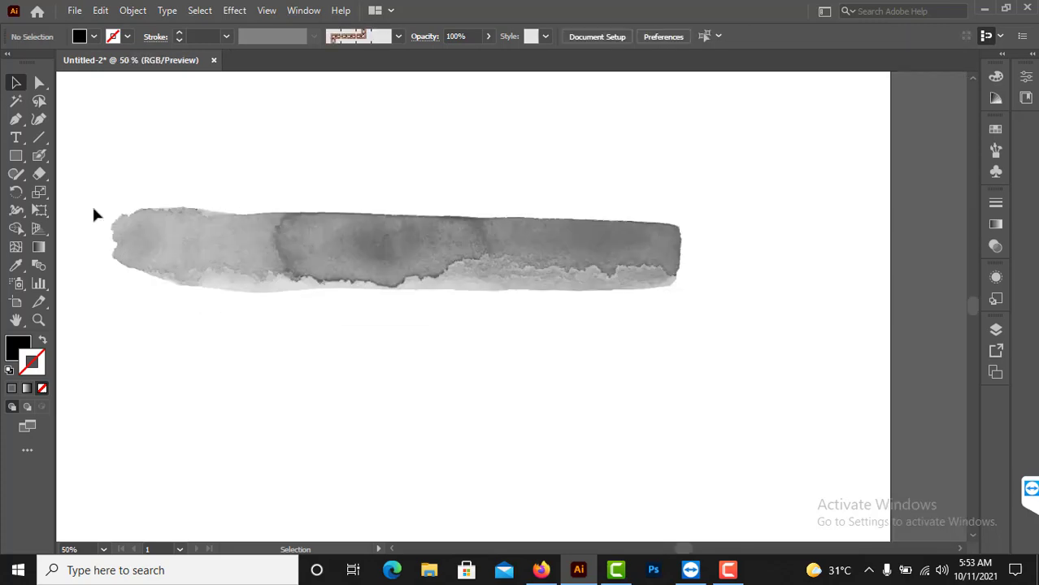
- Fit the artboard in view and group all pieces of the watercolour stroke
drag(89, 198, 190, 197)
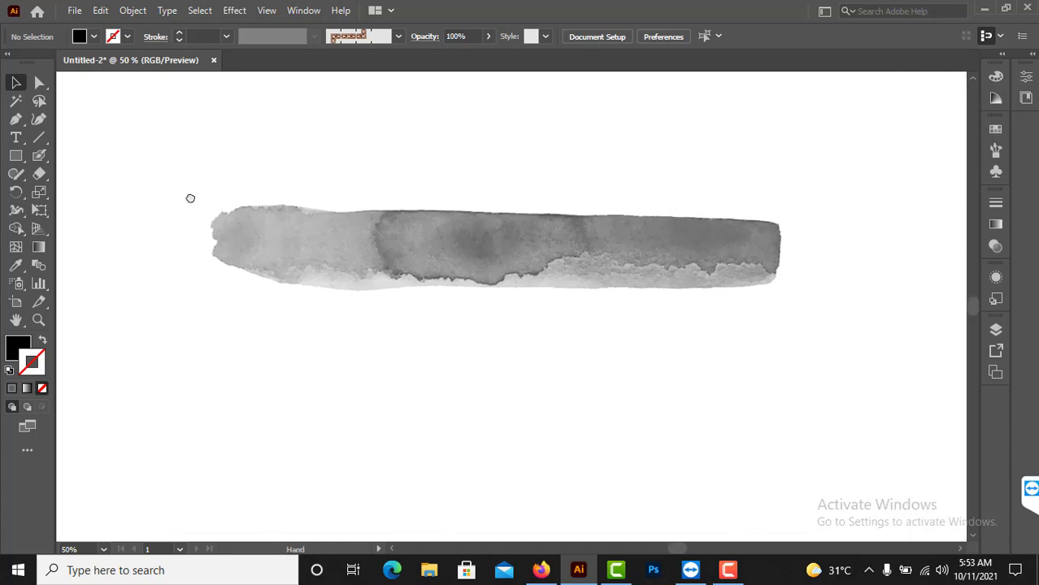
key(ctrl+0)
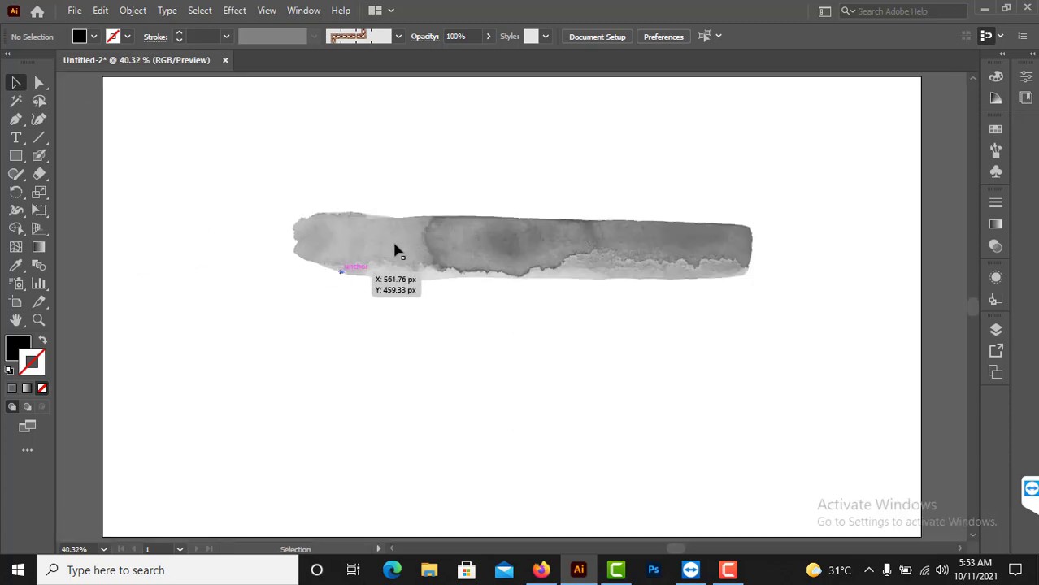
mouse_move(252, 170)
mouse_down()
mouse_move(428, 273)
mouse_move(772, 300)
mouse_up()
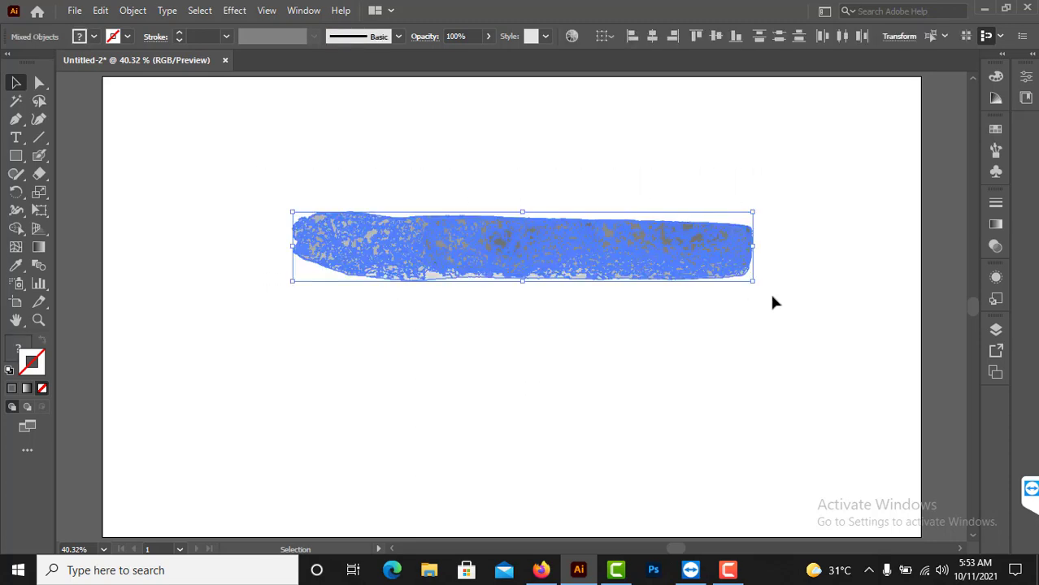
right_click(513, 239)
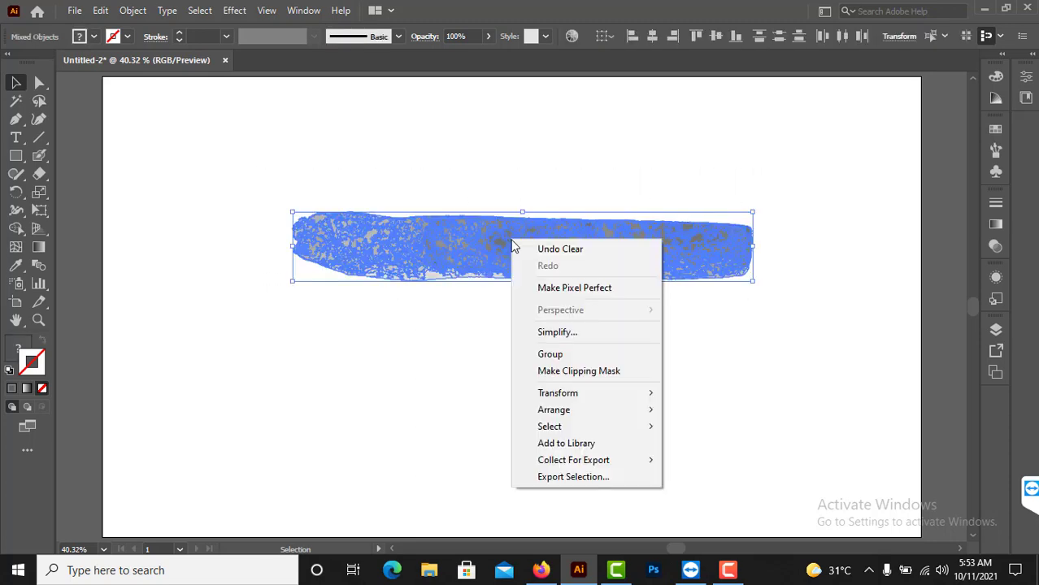
click(554, 355)
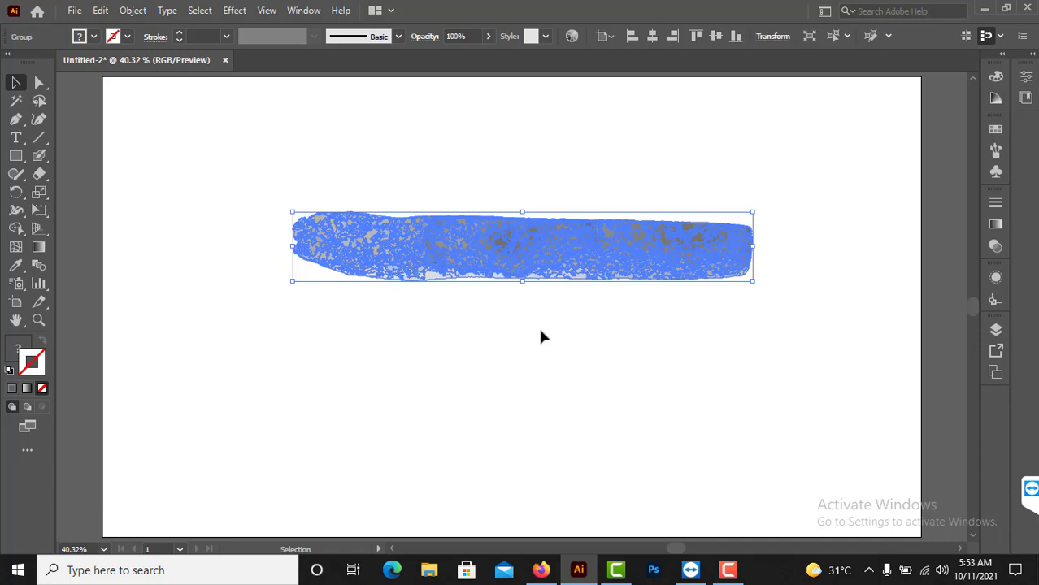
- Scale the grouped stroke down to roughly 441 × 67 px
click(541, 334)
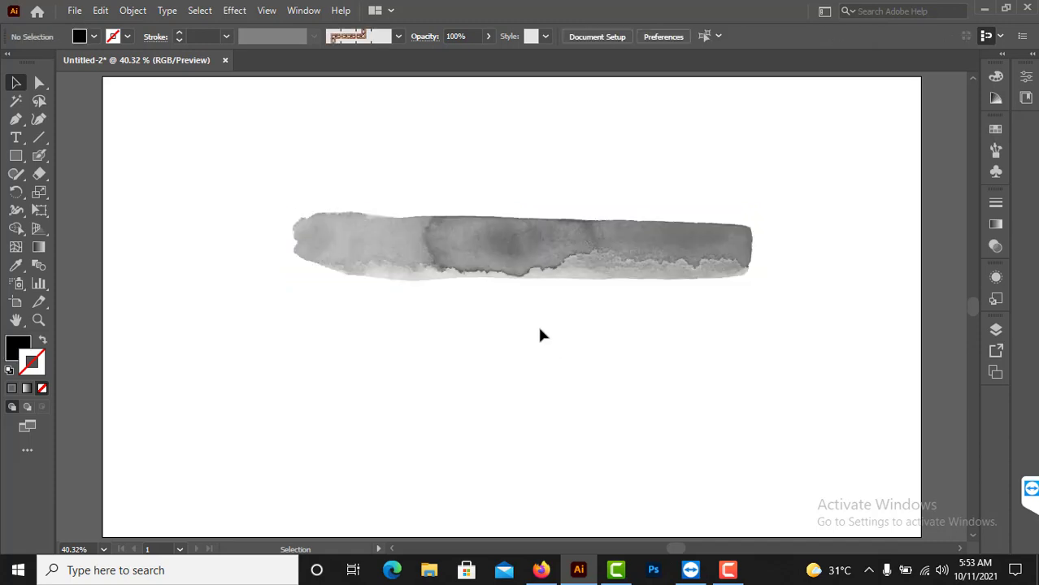
click(564, 264)
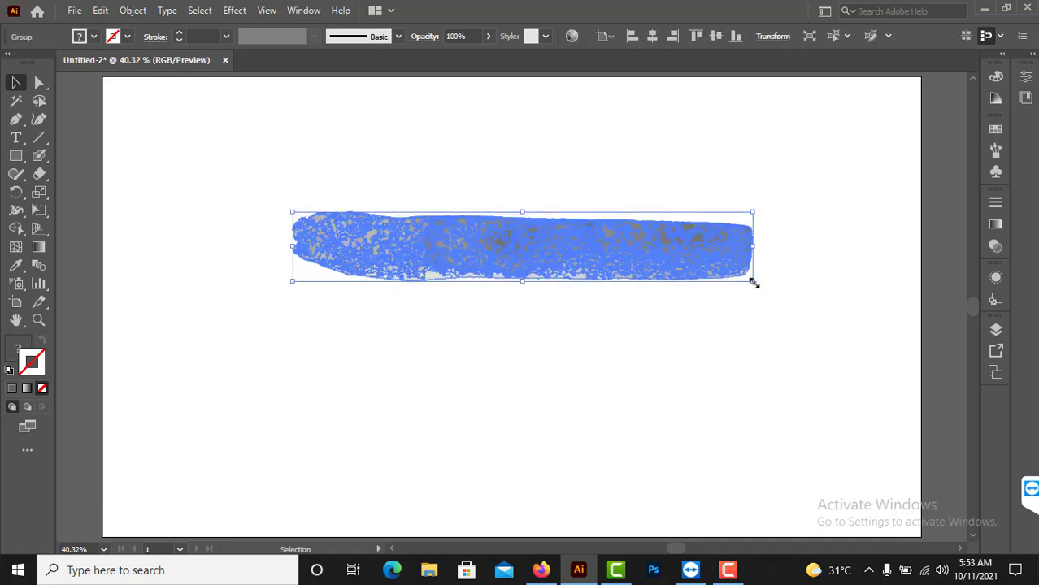
drag(753, 281, 654, 266)
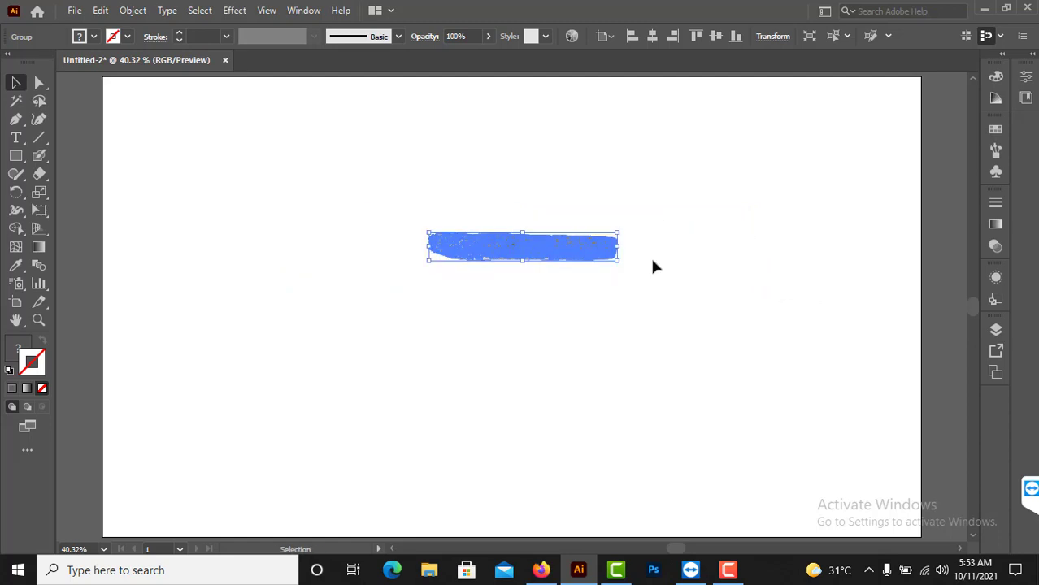
- Drag the grouped stroke into the Brushes panel and make it a new Art Brush
click(623, 299)
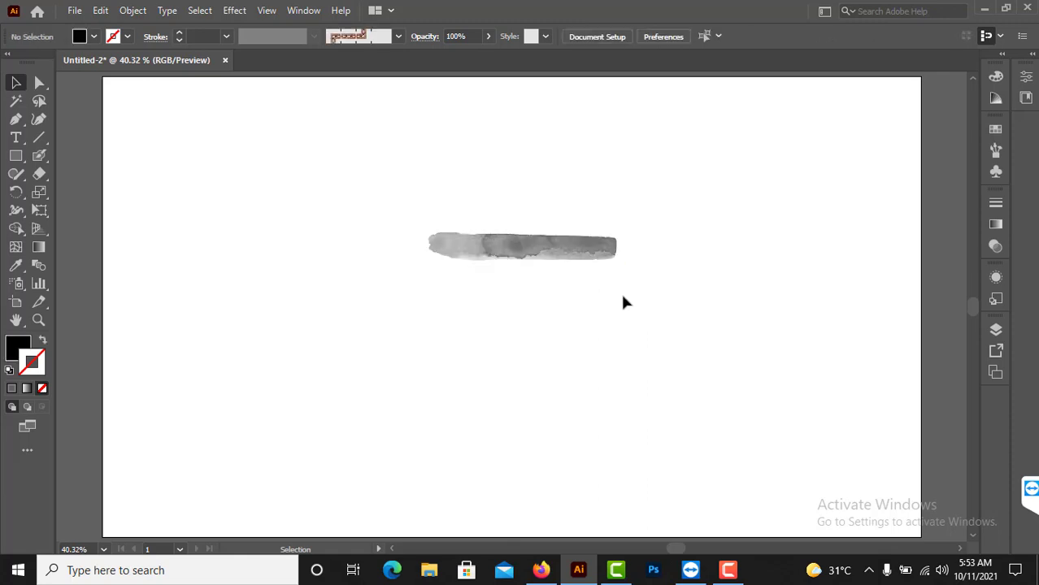
click(534, 258)
click(669, 262)
click(992, 150)
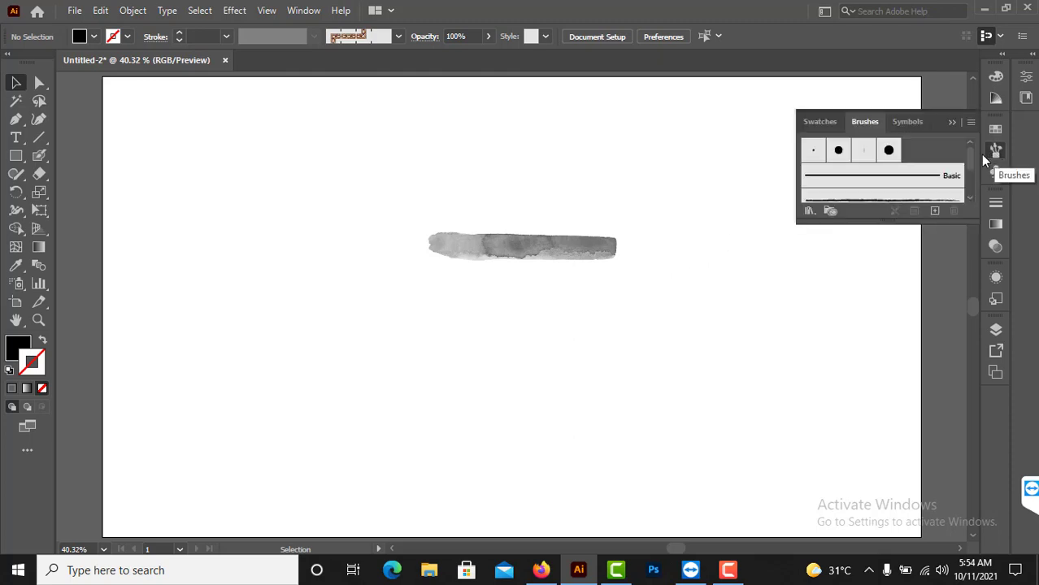
scroll(937, 177, down, 3)
scroll(937, 177, up, 3)
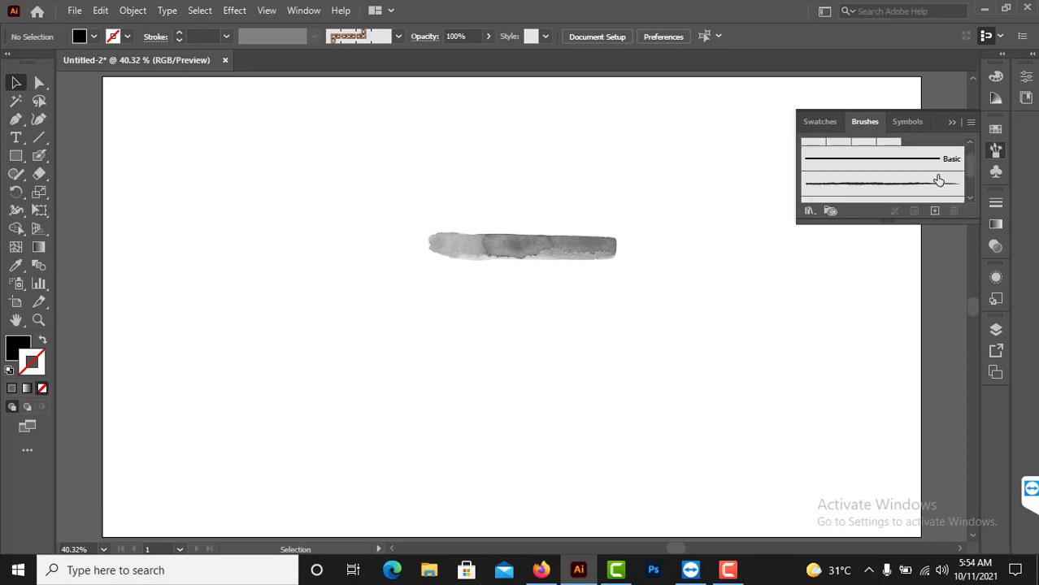
mouse_move(539, 251)
mouse_down()
mouse_move(522, 249)
mouse_move(824, 185)
mouse_move(854, 188)
mouse_up()
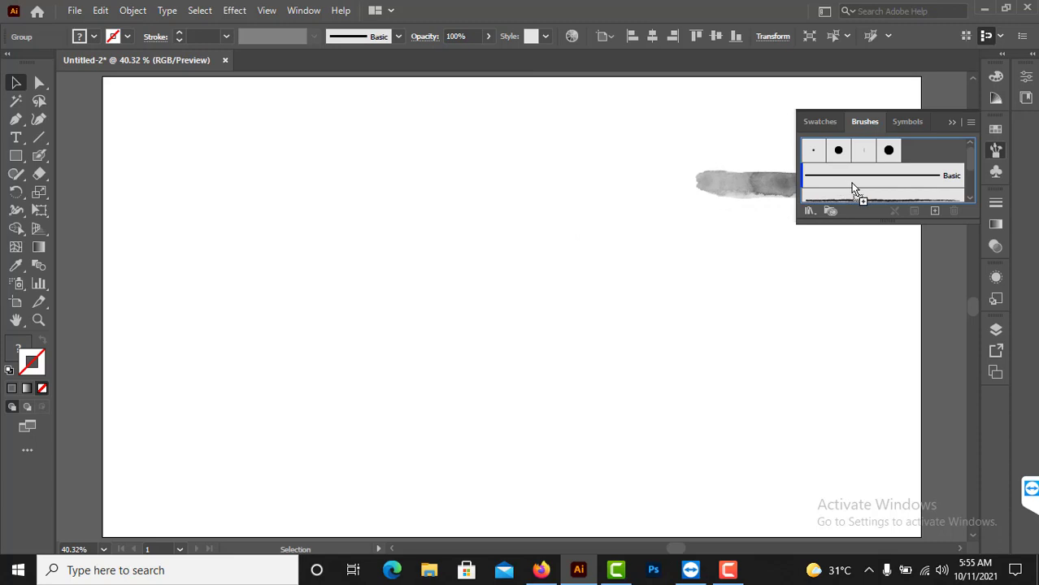
drag(854, 188, 853, 191)
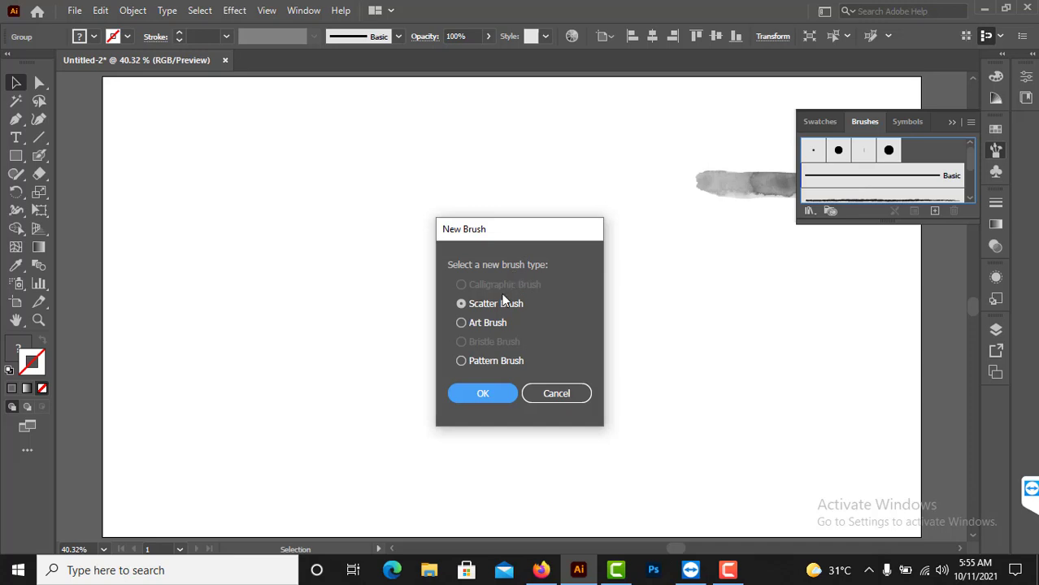
click(461, 324)
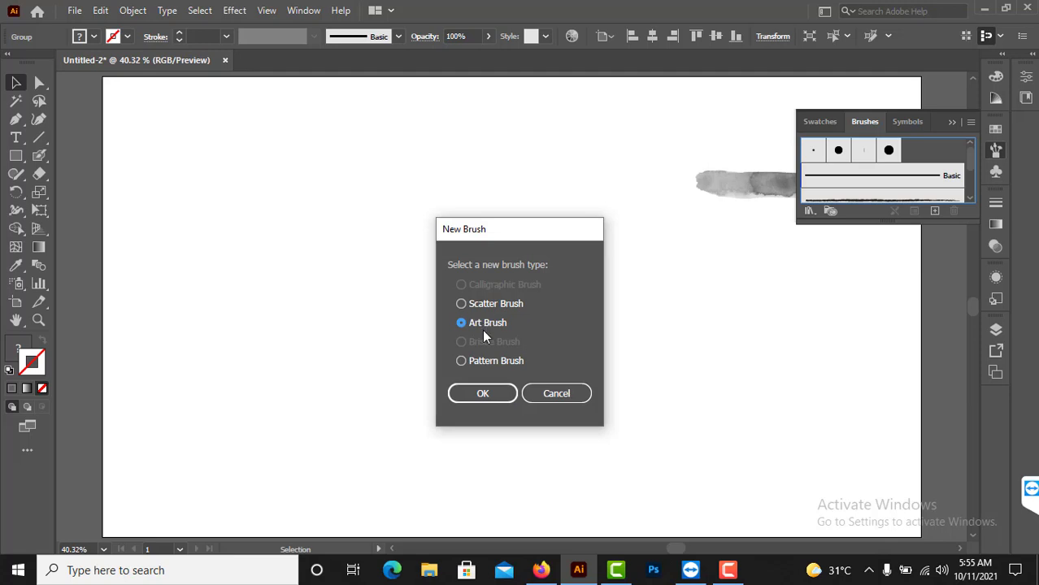
click(488, 393)
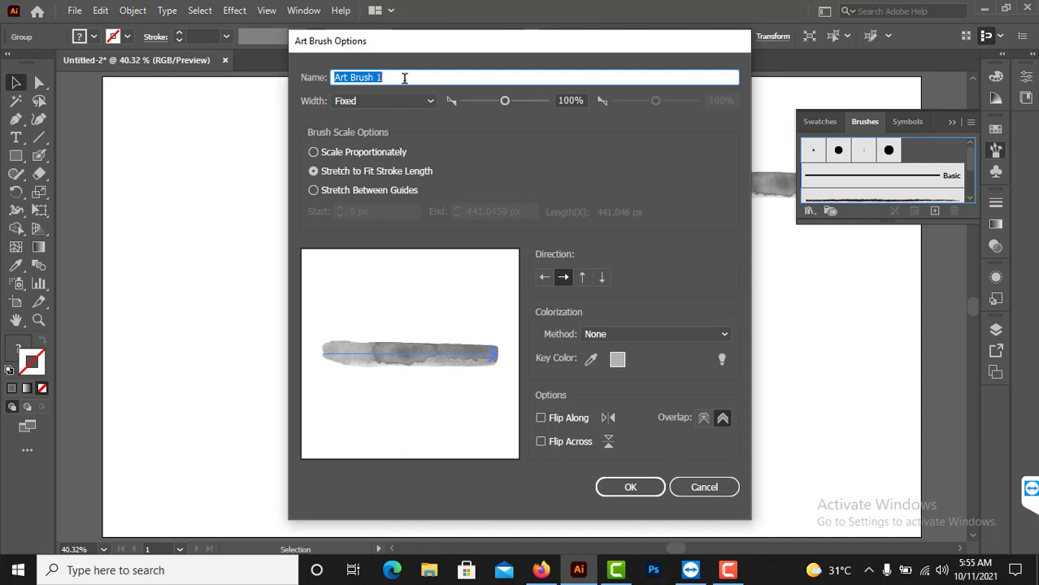
- Name the art brush 'watercolor-brush' and set its Colorization Method to Tints
click(404, 77)
drag(404, 77, 328, 78)
text(w)
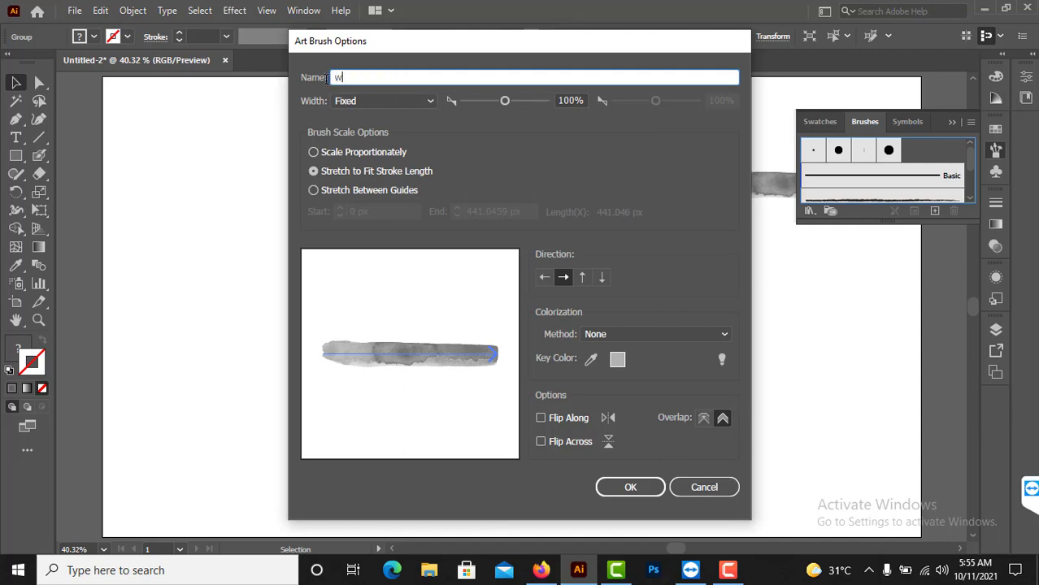
text(atercolor-brush)
click(593, 335)
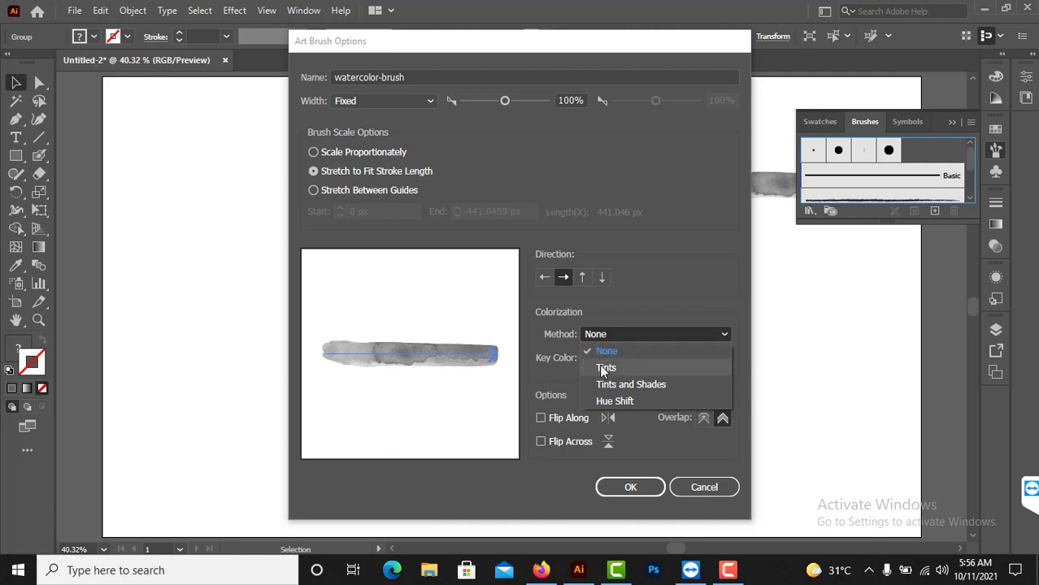
click(603, 370)
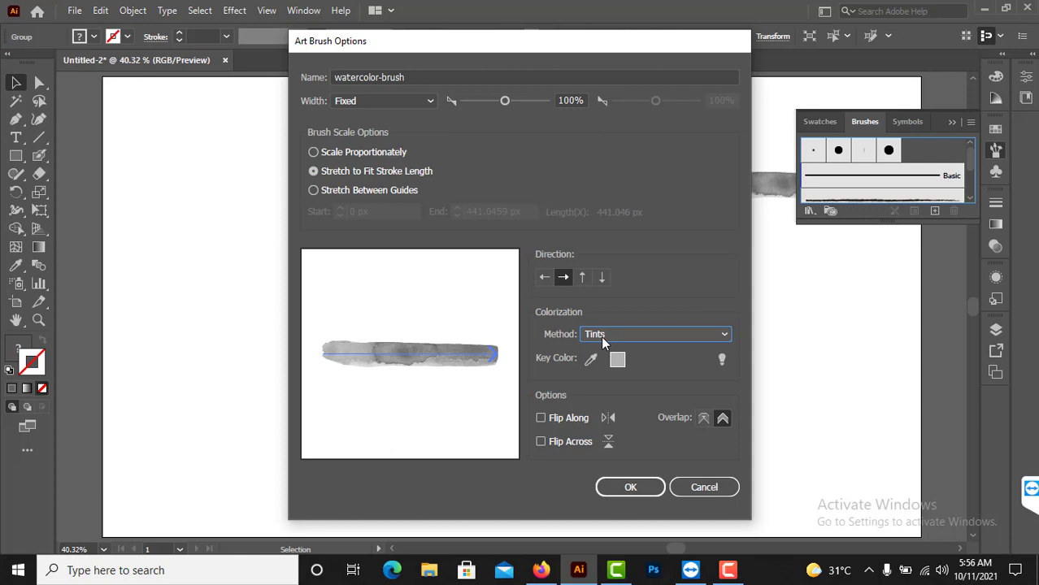
- Save the watercolor-brush, delete the sample stroke, and swap fill and stroke so nothing is filled
click(615, 489)
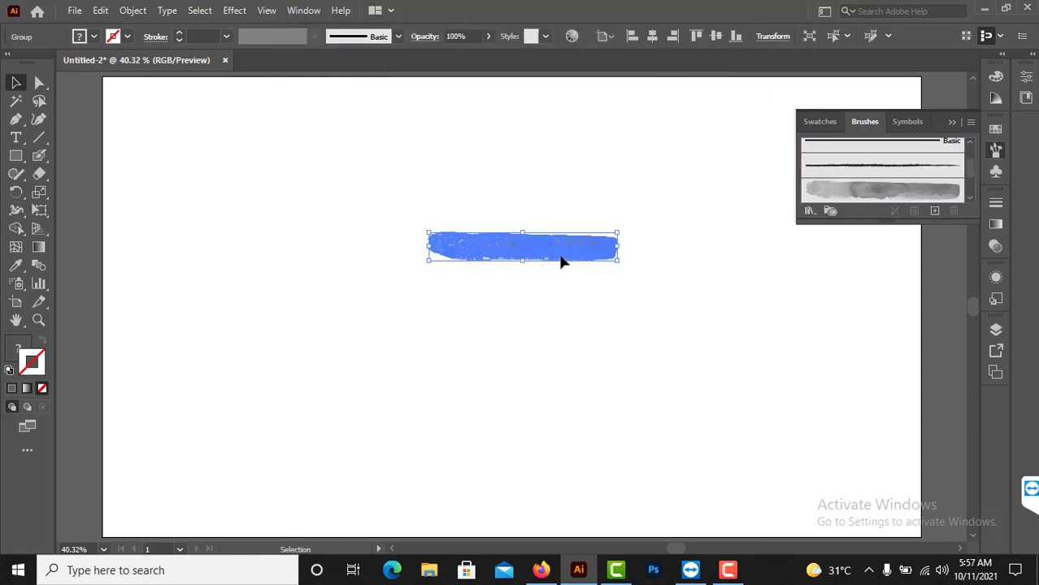
key(Delete)
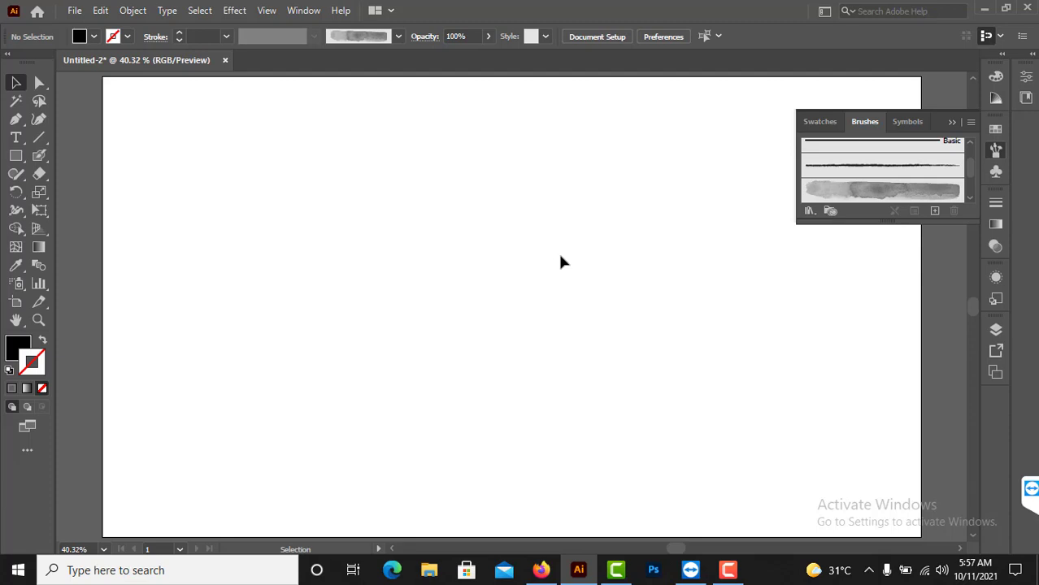
click(42, 342)
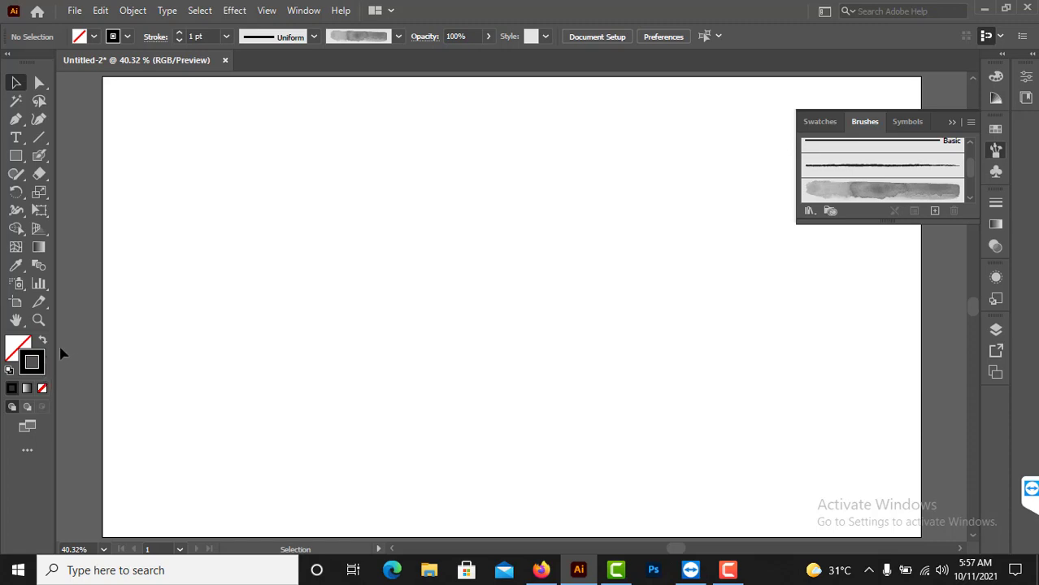
- Set an orange stroke, select watercolor-brush, and switch to the Paintbrush Tool
click(127, 38)
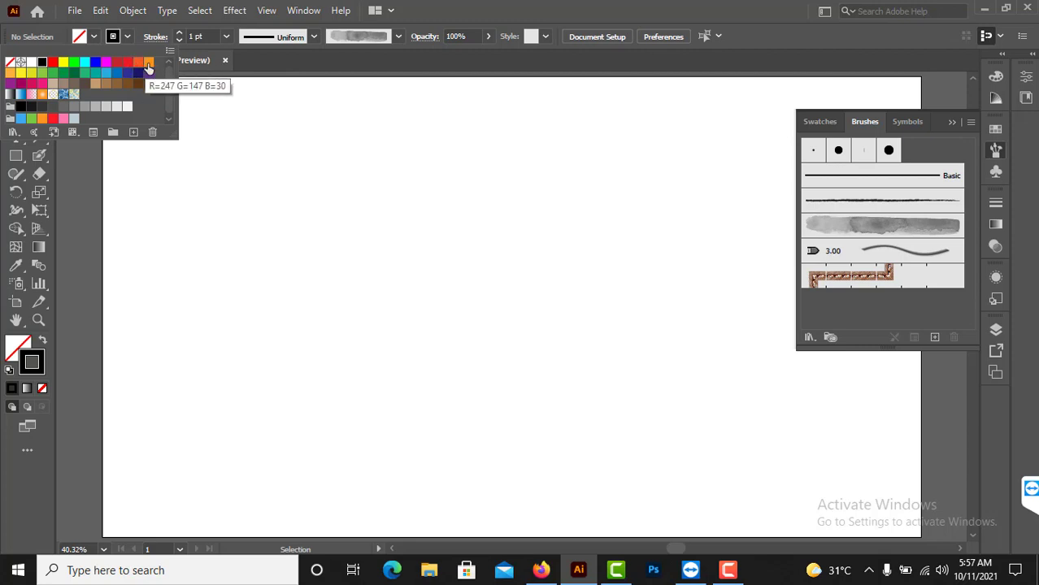
click(148, 64)
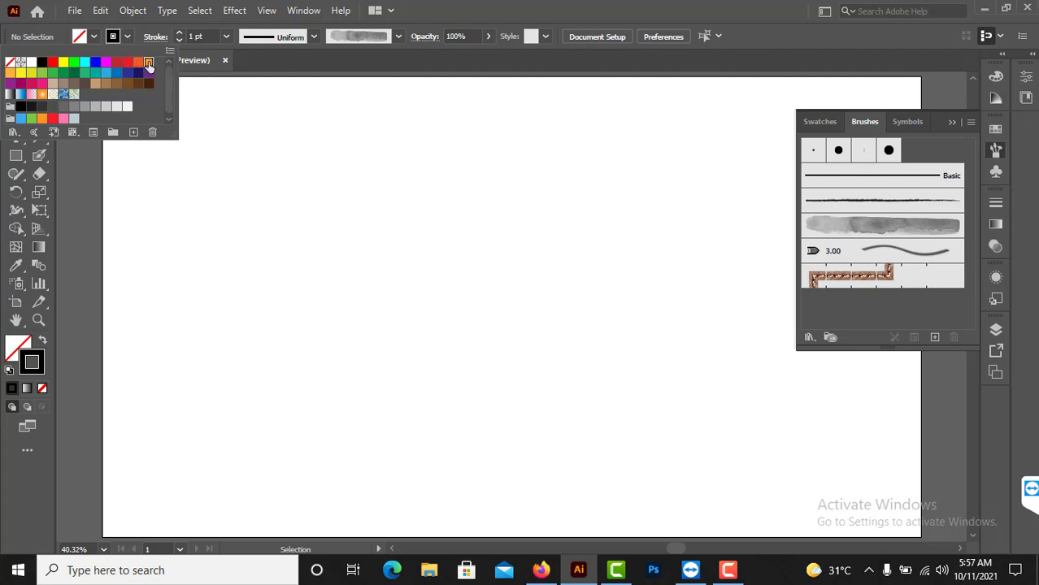
click(846, 228)
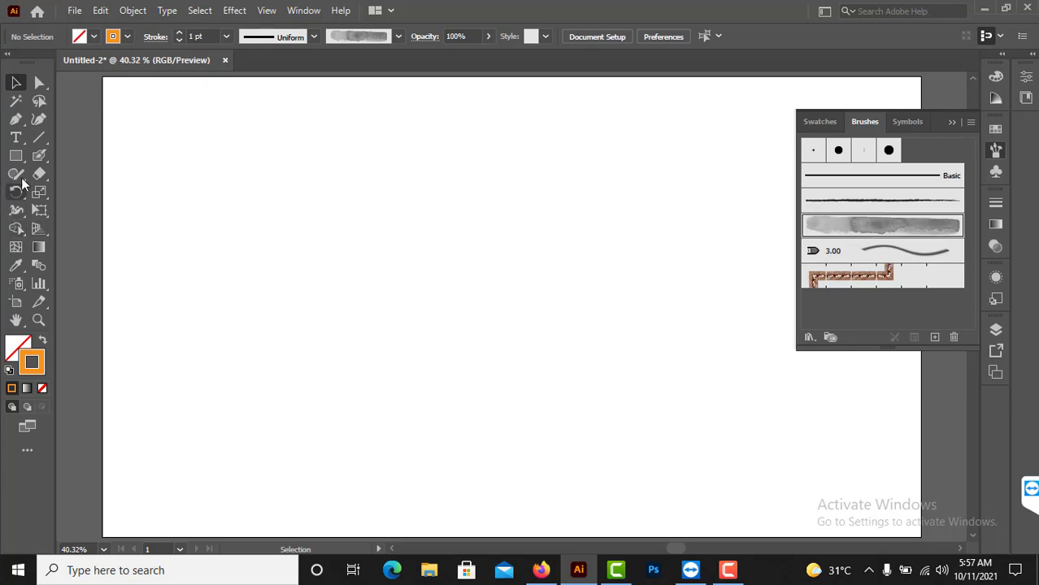
click(40, 156)
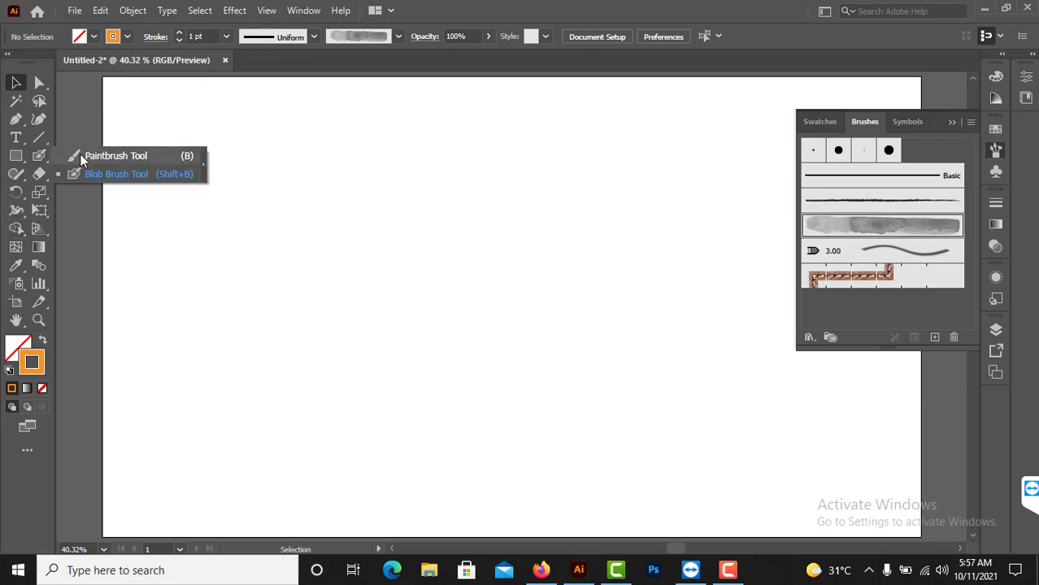
click(114, 155)
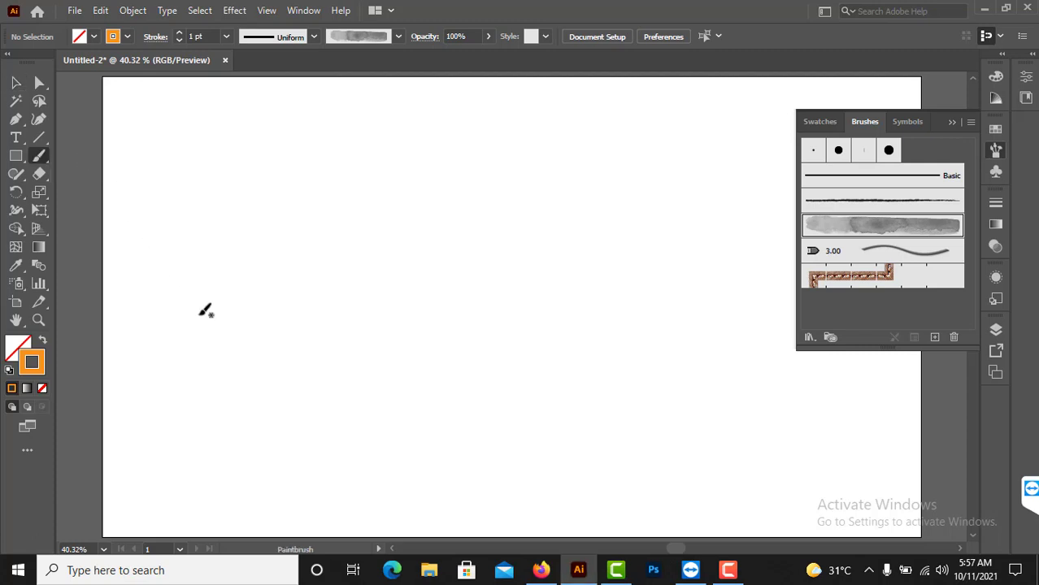
- Paint a wavy orange stroke, then a purple zigzag stroke to its right
mouse_move(186, 303)
mouse_down()
mouse_move(186, 259)
mouse_move(199, 247)
mouse_move(230, 258)
mouse_move(252, 301)
mouse_move(313, 336)
mouse_move(366, 246)
mouse_move(400, 252)
mouse_move(451, 294)
mouse_move(509, 268)
mouse_move(540, 217)
mouse_up()
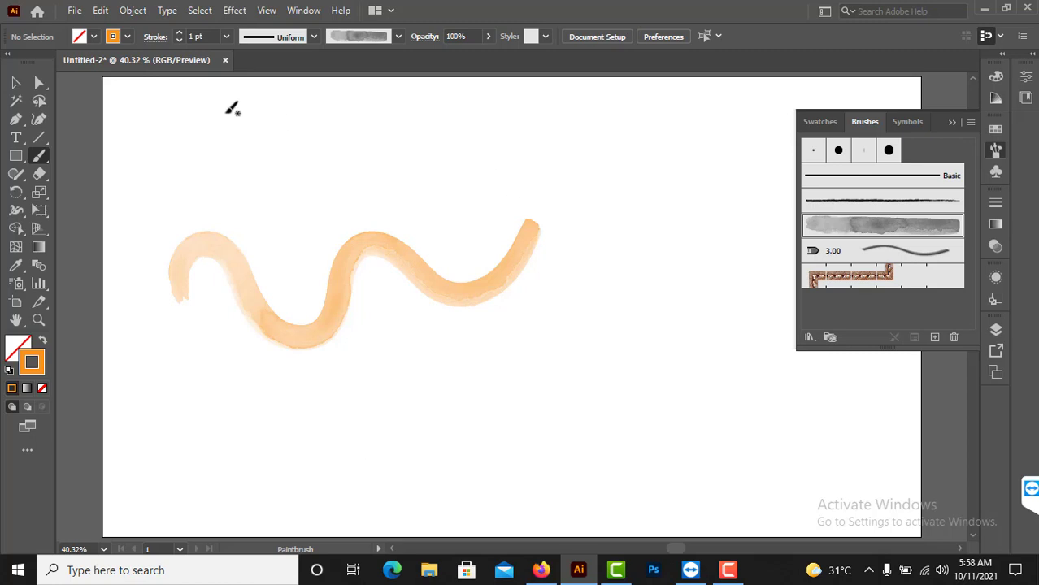
click(128, 37)
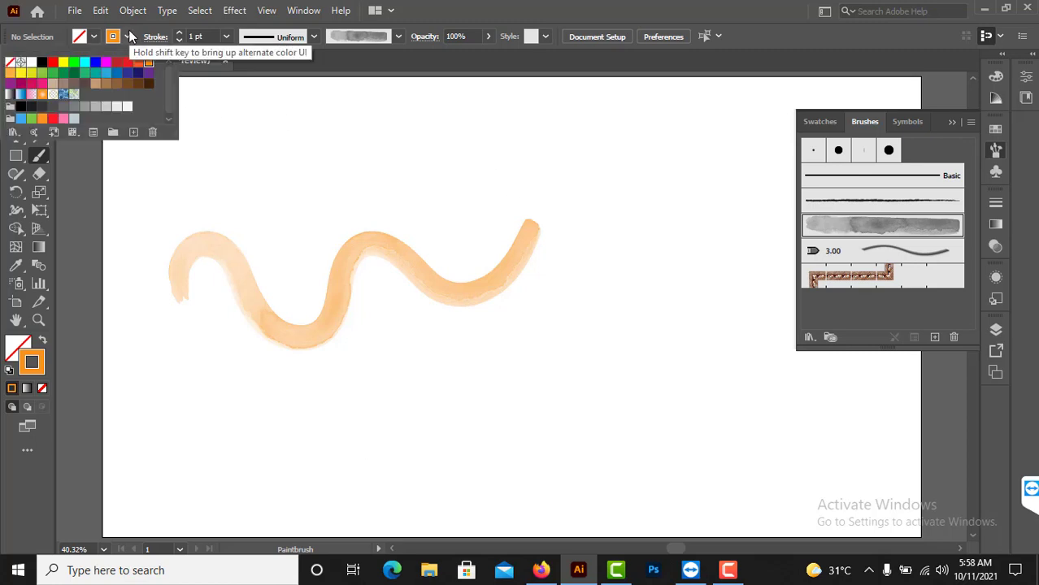
click(138, 77)
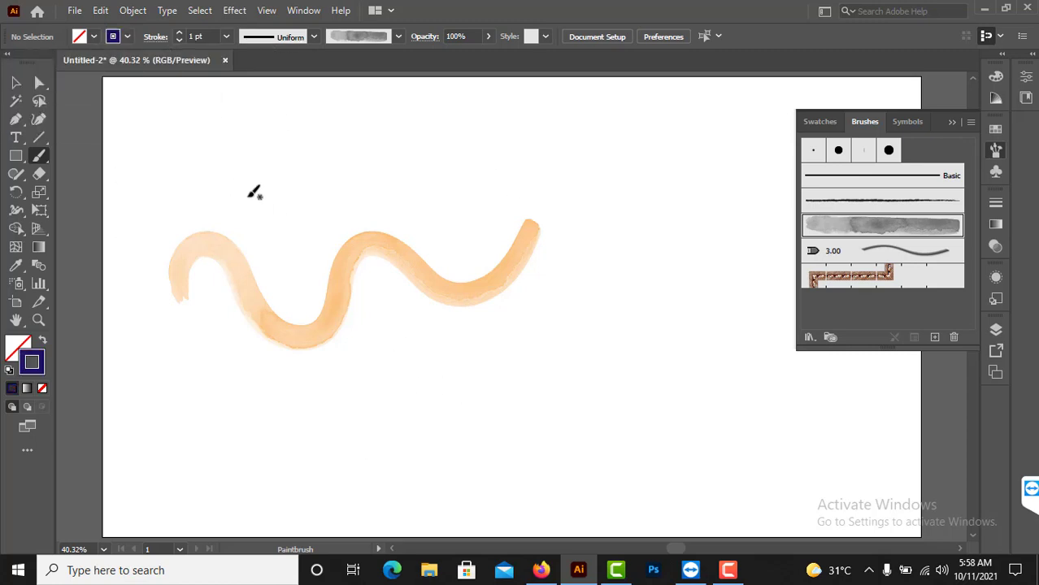
mouse_move(557, 241)
mouse_down()
mouse_move(695, 348)
mouse_move(742, 215)
mouse_up()
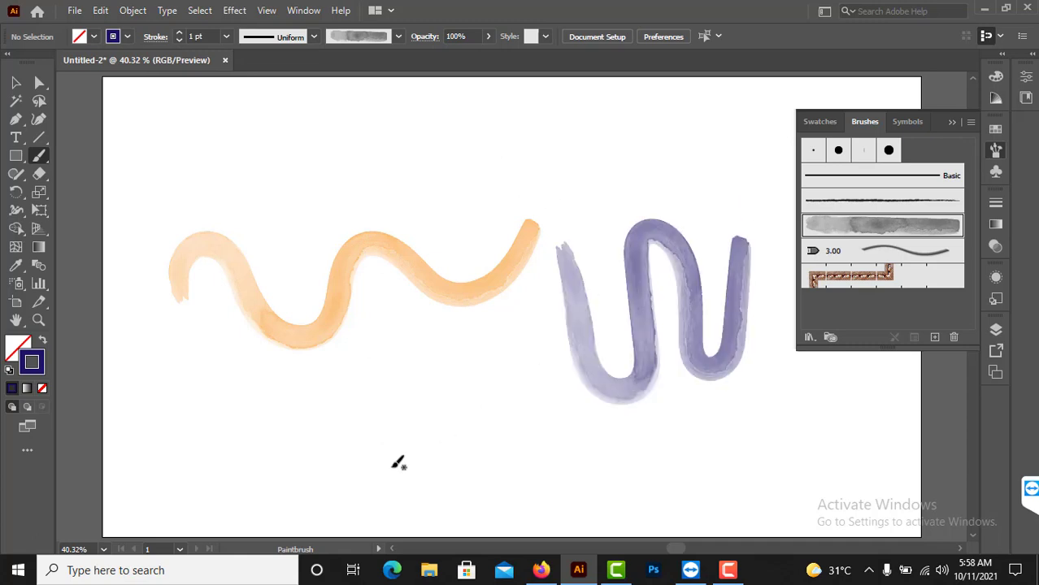
- Paint a red stroke above the orange wave and a looping green stroke below it
click(127, 37)
click(119, 68)
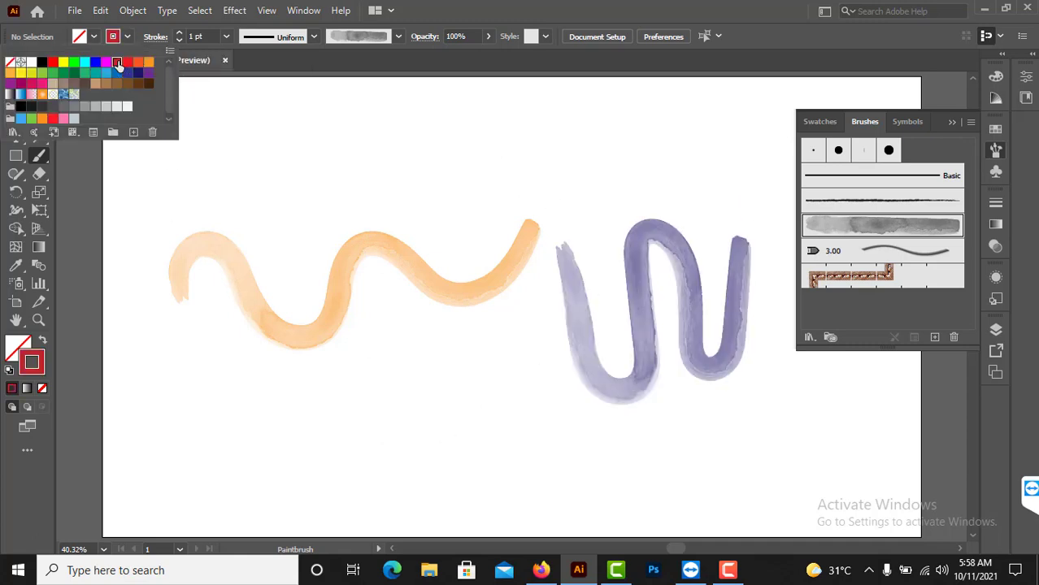
mouse_move(284, 190)
mouse_down()
mouse_move(440, 108)
mouse_move(476, 95)
mouse_up()
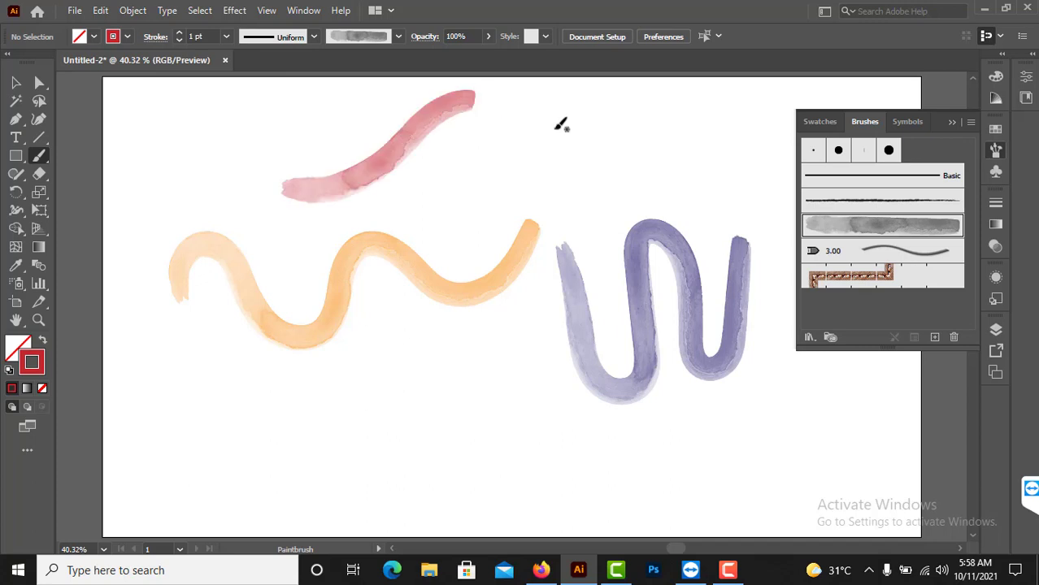
click(127, 37)
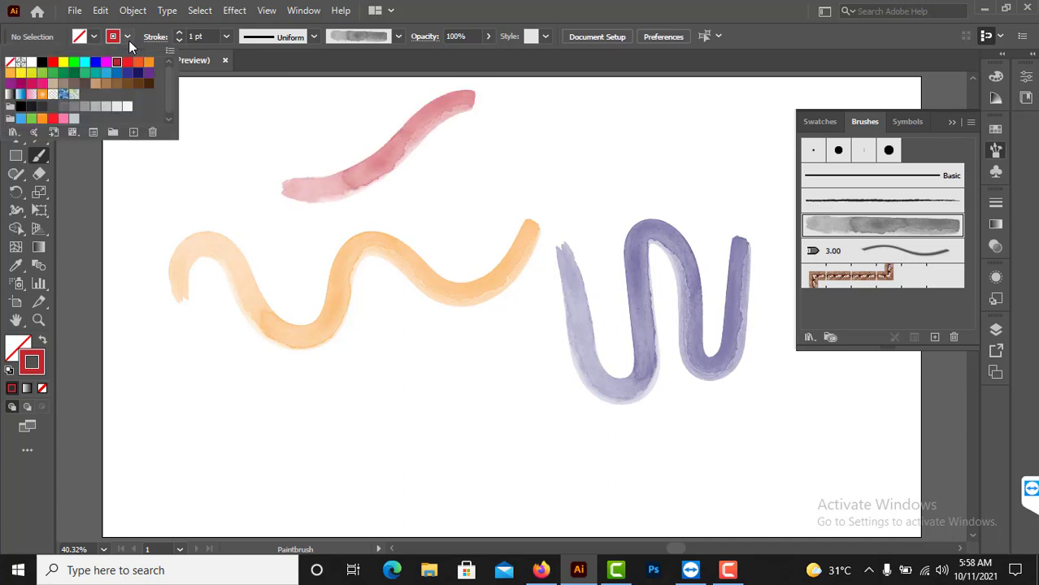
click(67, 78)
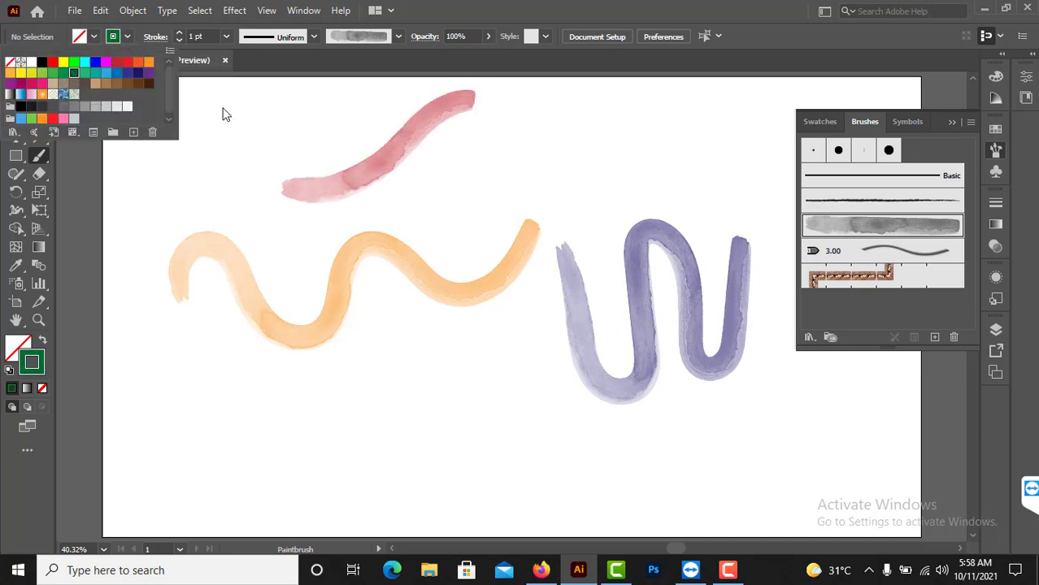
mouse_move(286, 418)
mouse_down()
mouse_move(347, 384)
mouse_move(375, 391)
mouse_move(419, 364)
mouse_move(484, 417)
mouse_move(553, 405)
mouse_move(307, 452)
mouse_up()
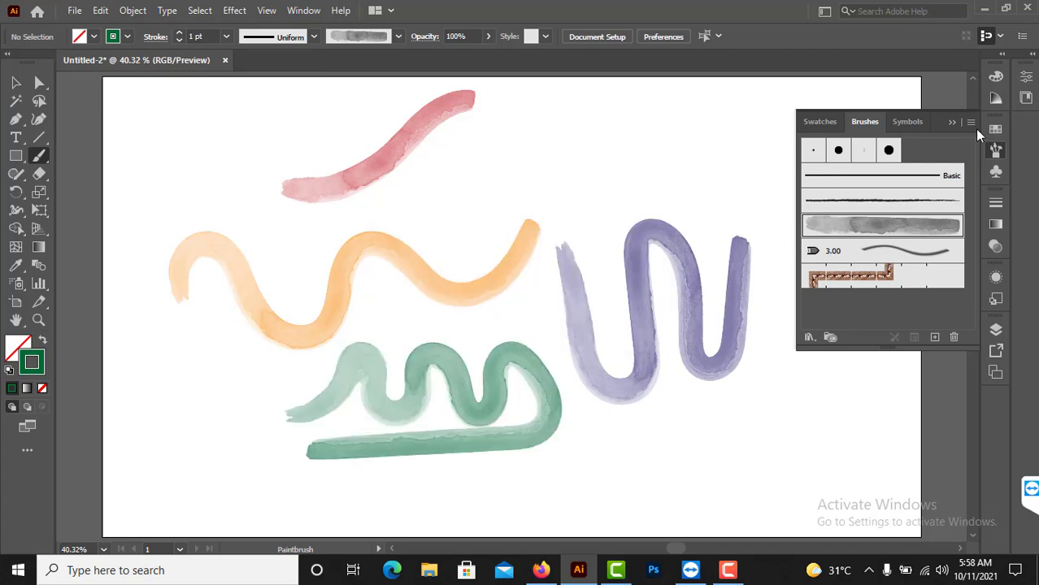
click(996, 150)
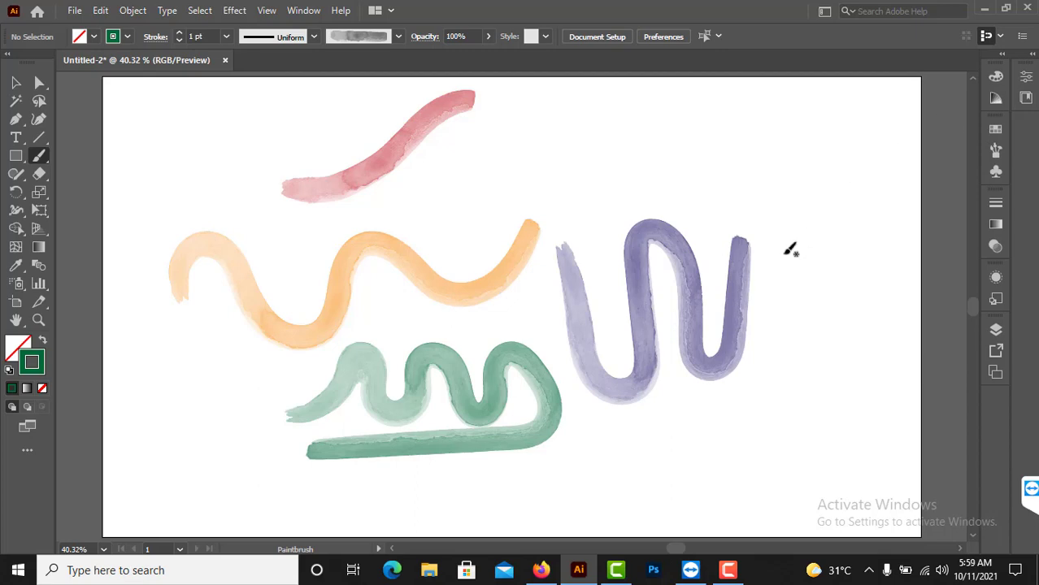
- Apply Width Profile 3 and paint a short tapered green stroke at upper right
click(314, 37)
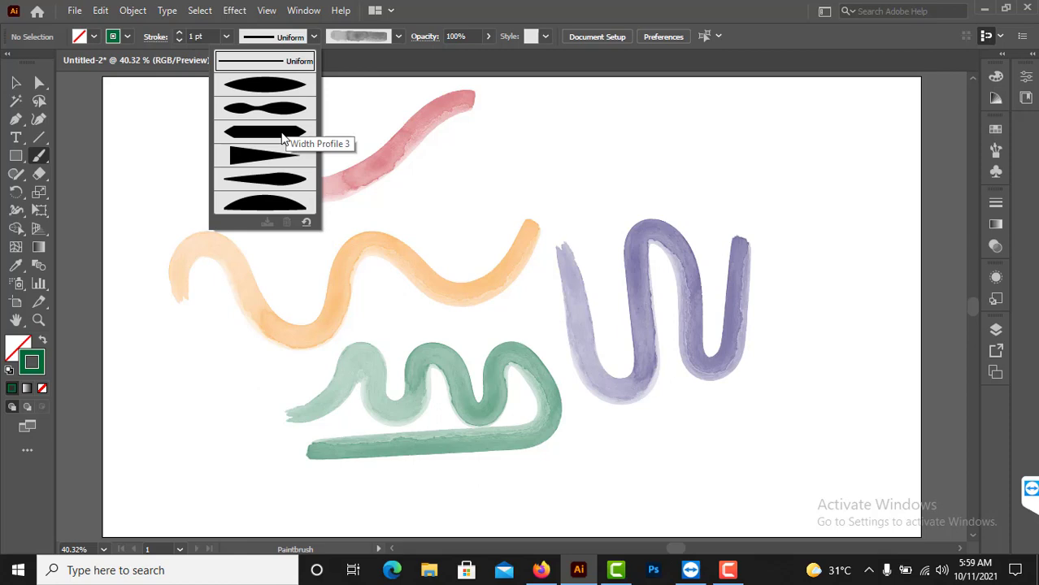
click(282, 139)
mouse_move(561, 170)
mouse_down()
mouse_move(592, 156)
mouse_move(719, 153)
mouse_up()
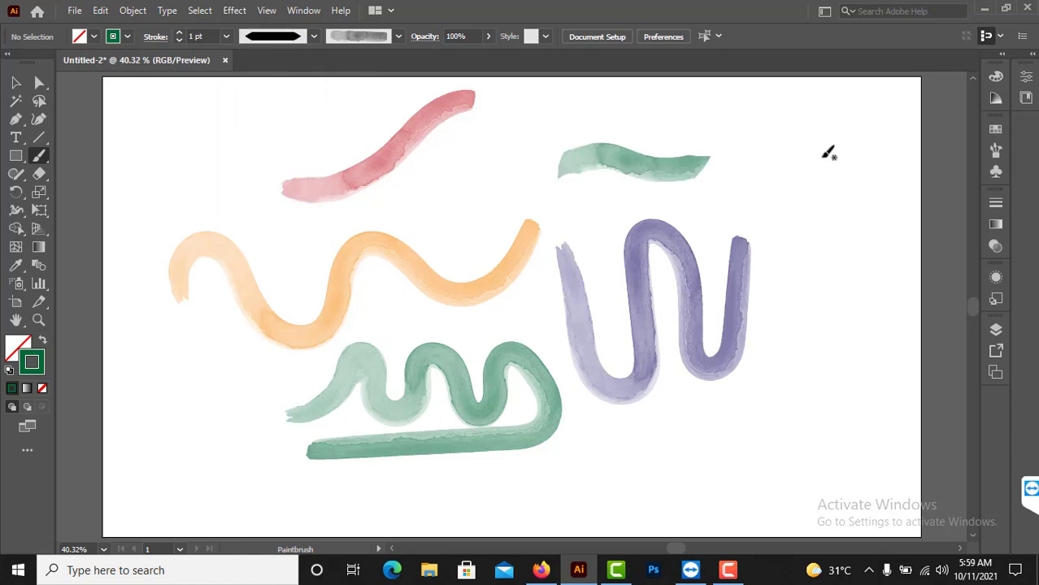
- Switch width profile and paint two brown strokes, a V shape and one below it, at right
click(315, 35)
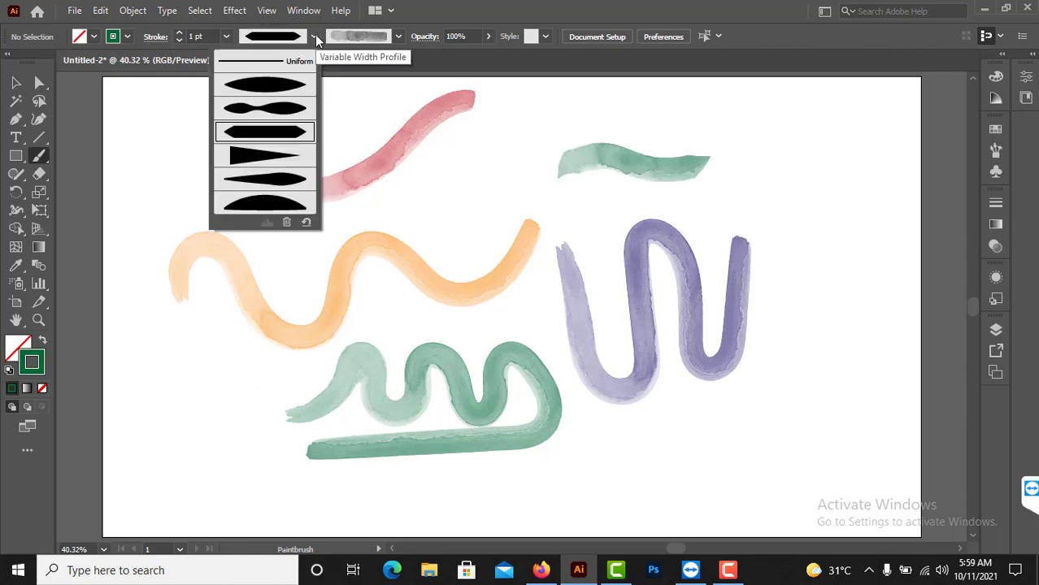
click(270, 90)
click(128, 37)
click(125, 85)
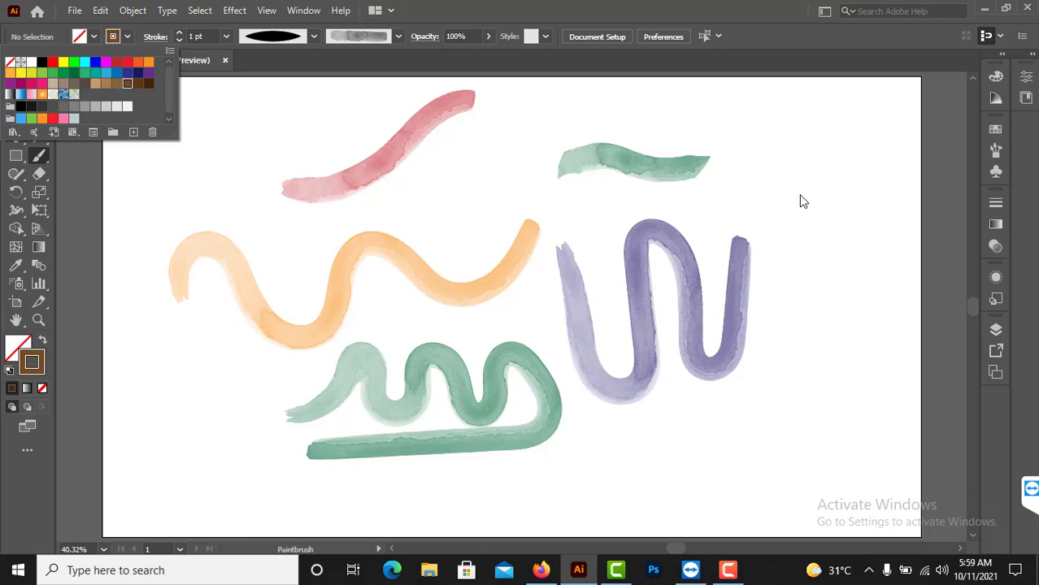
mouse_move(771, 173)
mouse_down()
mouse_move(866, 205)
mouse_move(881, 151)
mouse_up()
drag(788, 313, 875, 290)
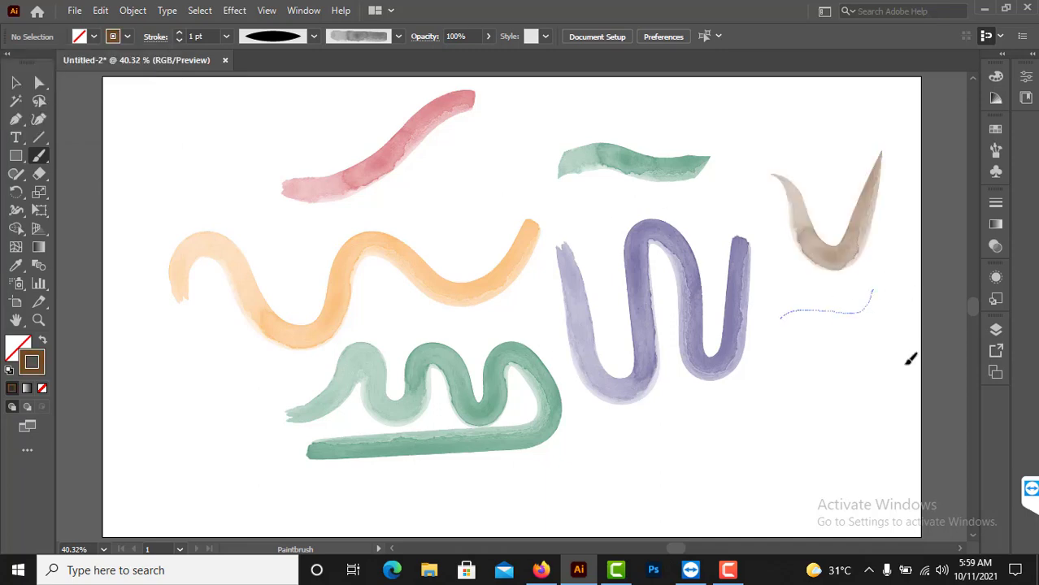
- Apply the wedge-shaped profile and paint a magenta zigzag and a tapering magenta stroke along the top
click(314, 35)
click(259, 167)
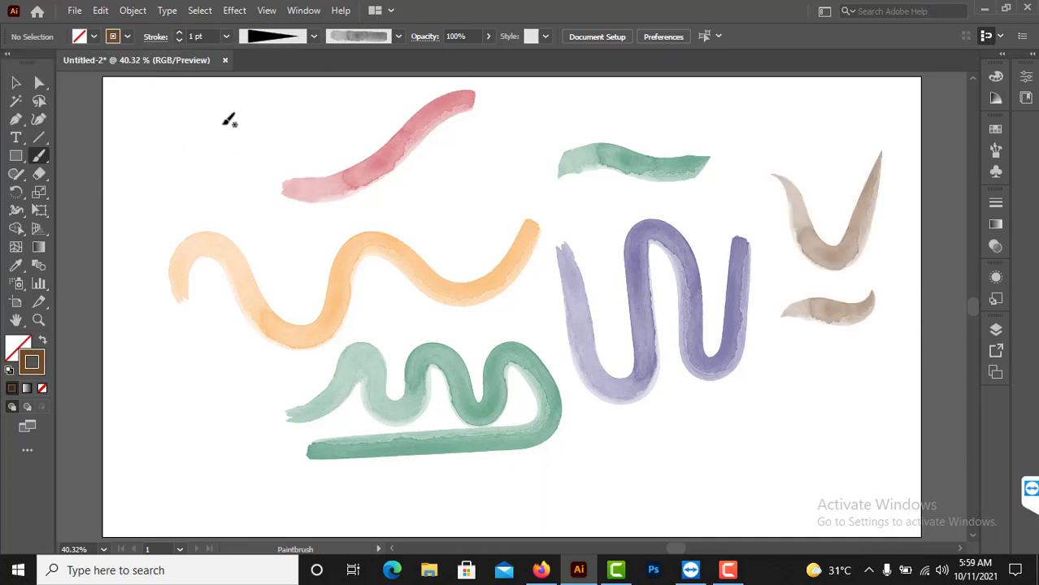
click(128, 37)
click(30, 84)
mouse_move(155, 169)
mouse_down()
mouse_move(183, 98)
mouse_move(237, 164)
mouse_move(280, 140)
mouse_up()
drag(582, 107, 804, 113)
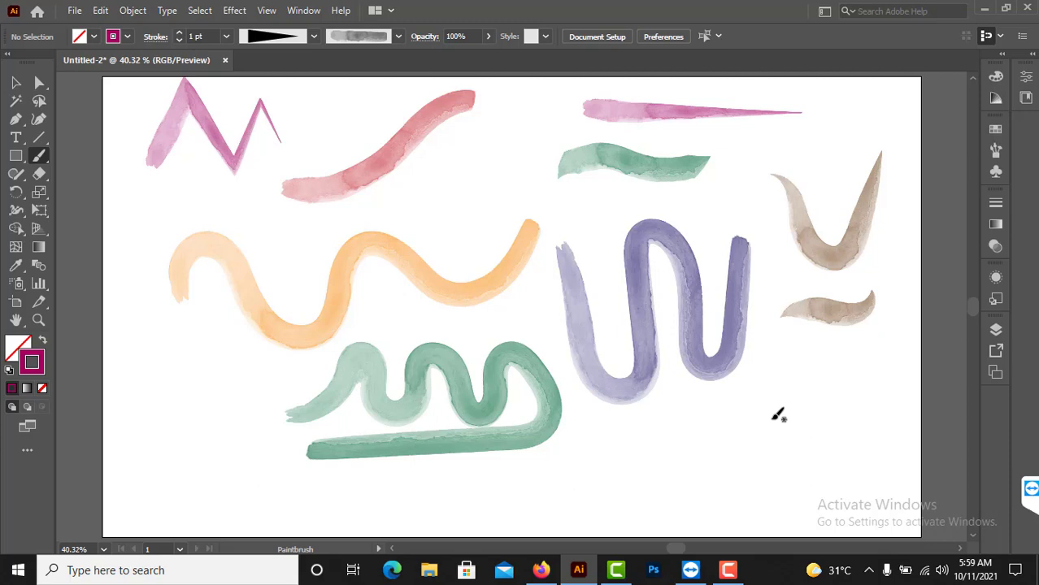